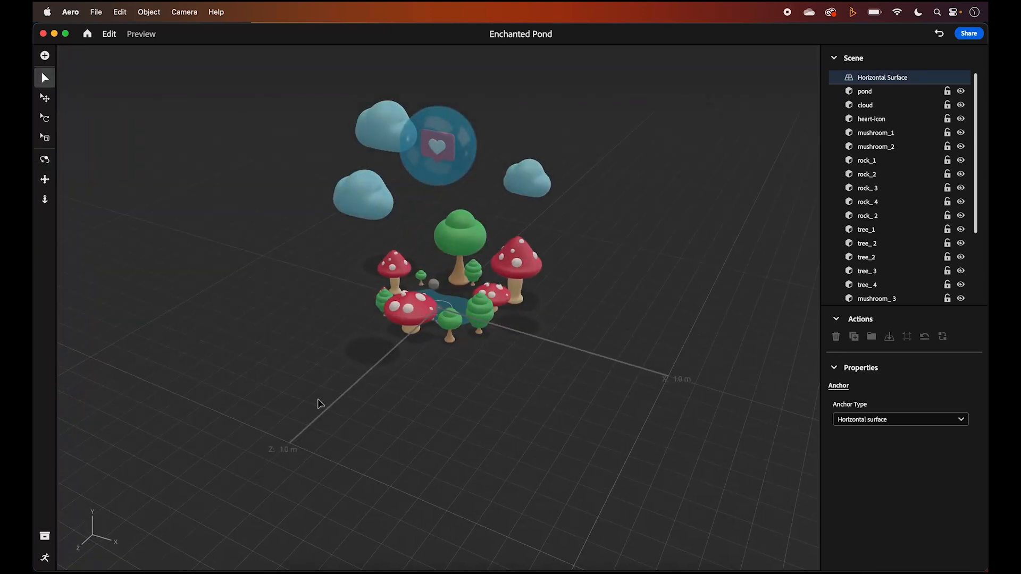
Step: Open the behaviors editor and add a Start trigger for the scene
click(45, 559)
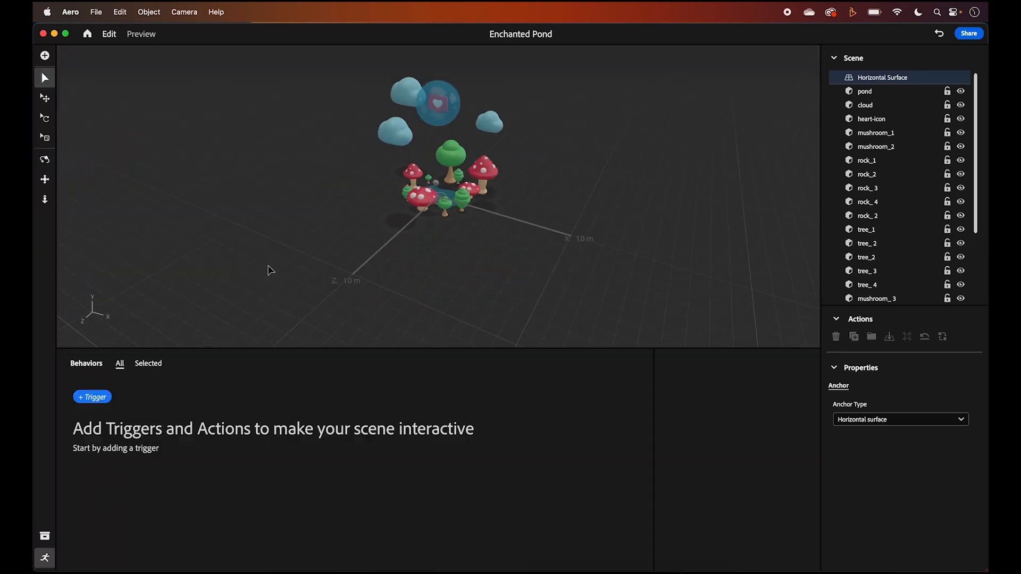
alt+drag(276, 260, 400, 285)
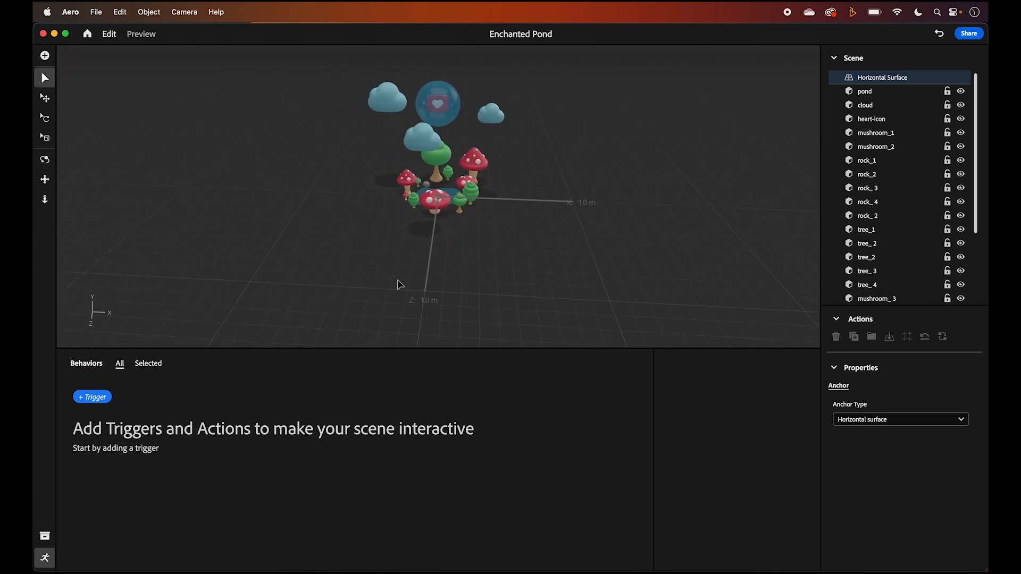
click(88, 400)
click(110, 414)
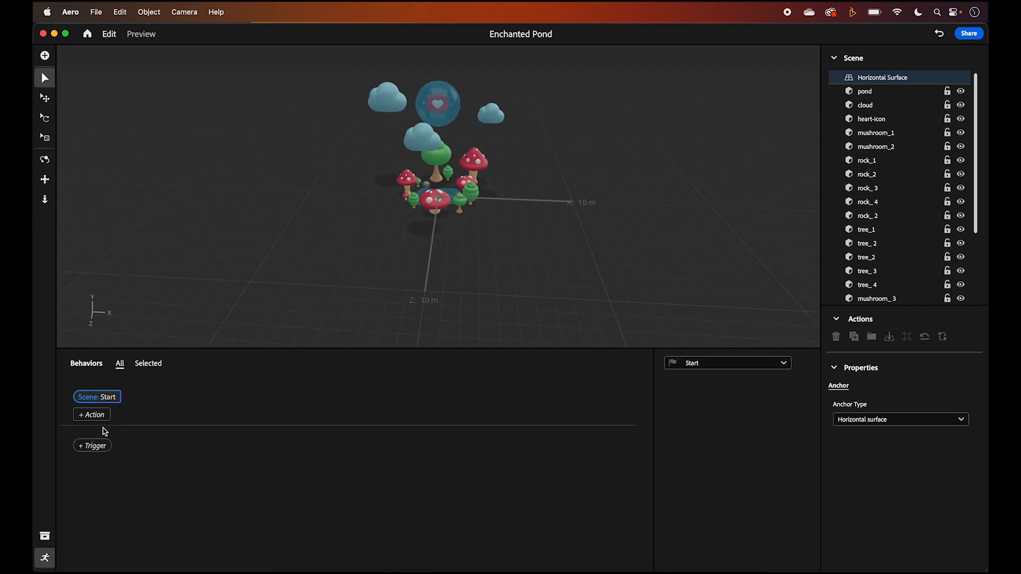
Step: Add a Move action to the Start trigger with cloud as its subject
click(91, 415)
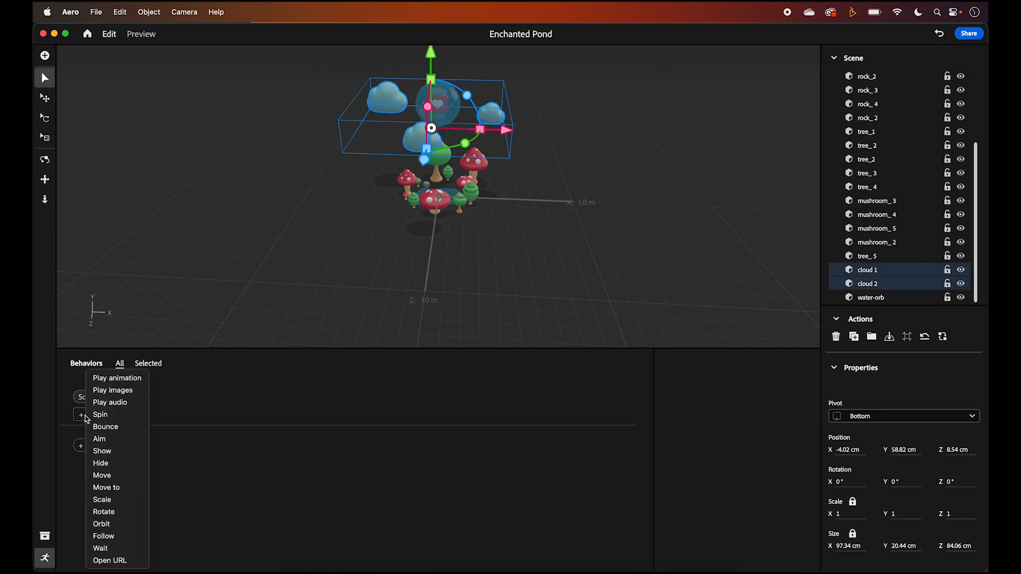
click(109, 476)
click(695, 398)
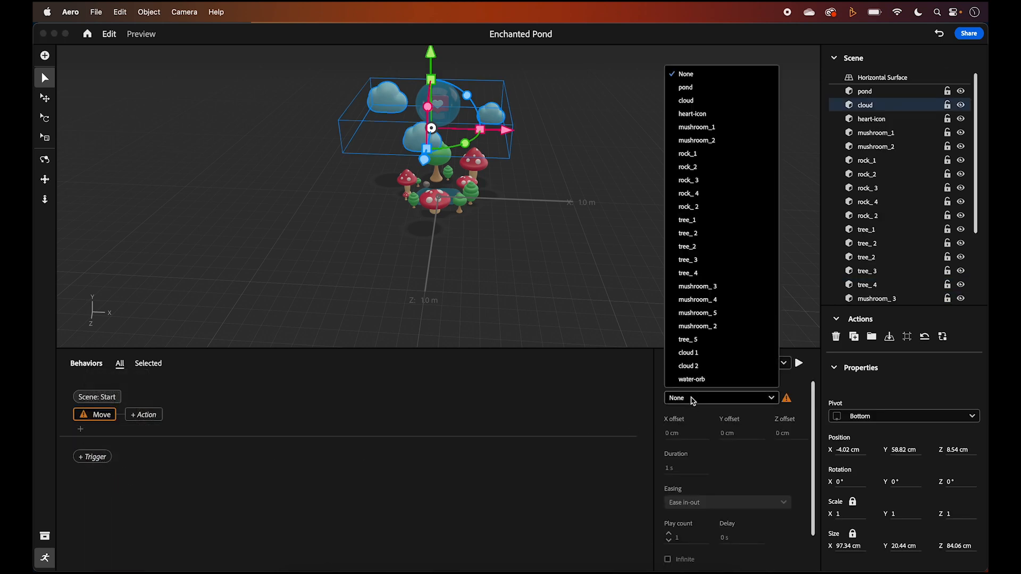
click(691, 101)
Step: Set the cloud's Move action to repeat infinitely with an X offset of 100 cm, and play it
scroll(710, 489, down, 2)
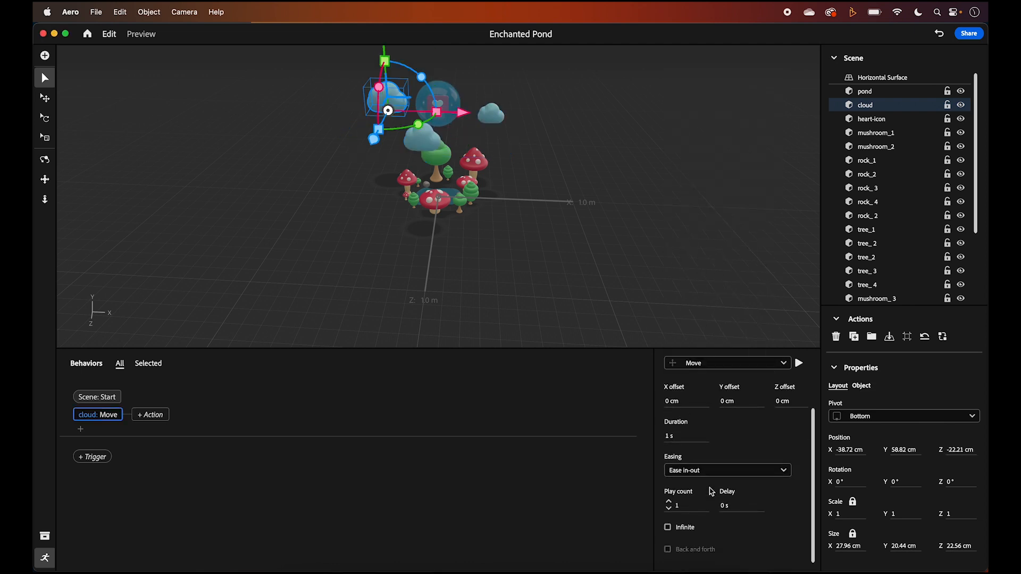
click(670, 527)
click(671, 402)
text(100)
key(Return)
click(799, 363)
Step: Set the cloud's Move duration to 5 s and play the motion
click(670, 438)
text(5)
click(799, 363)
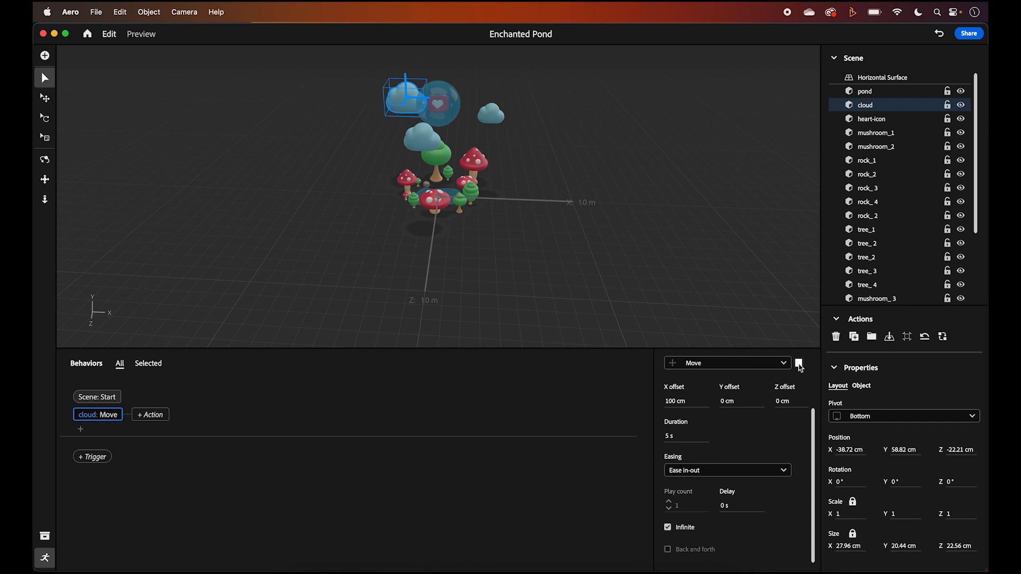
mouse_move(527, 186)
right_down()
mouse_move(573, 258)
mouse_move(643, 276)
mouse_move(653, 230)
mouse_move(530, 200)
right_up()
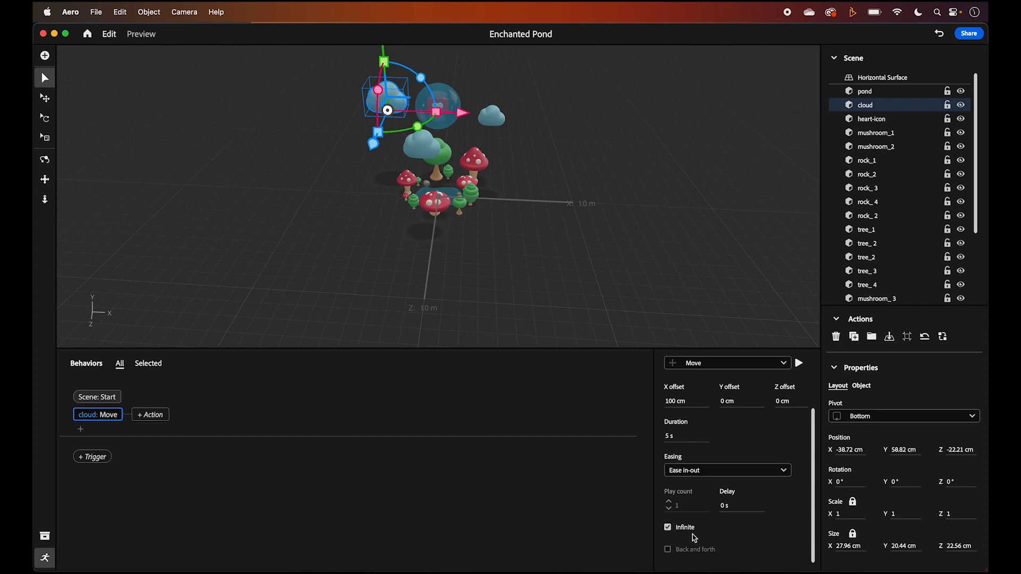
Step: Make the cloud's Move action run back and forth while still repeating infinitely
click(668, 528)
click(670, 503)
click(668, 549)
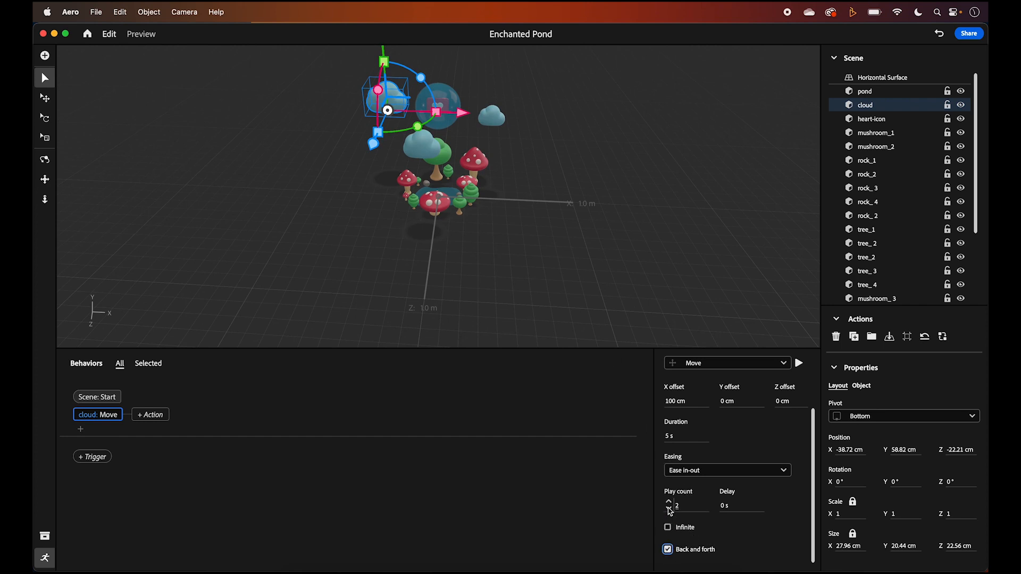
click(669, 509)
click(668, 528)
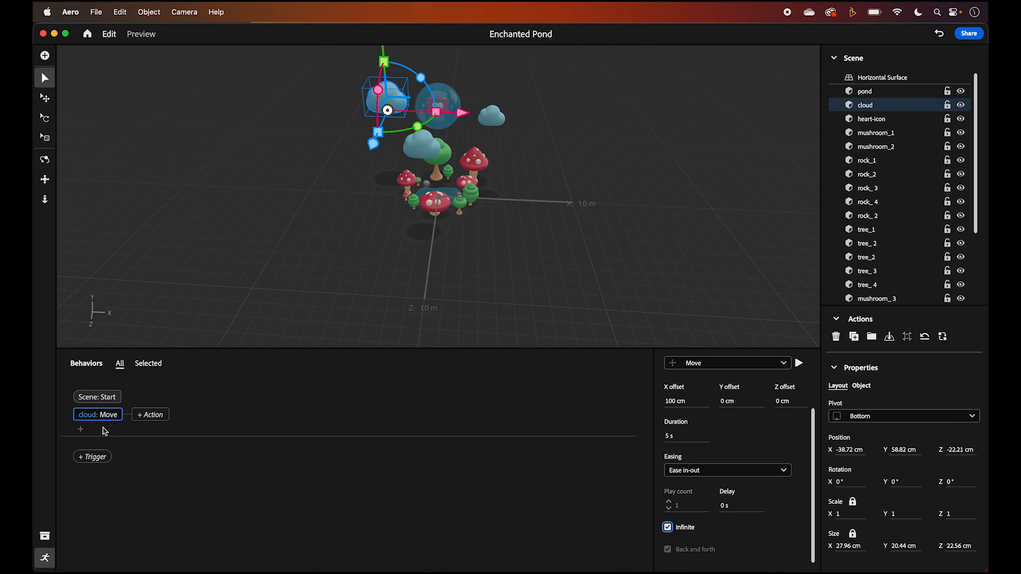
Step: Add a parallel Move action under the Start trigger with cloud 1 as its subject
click(81, 429)
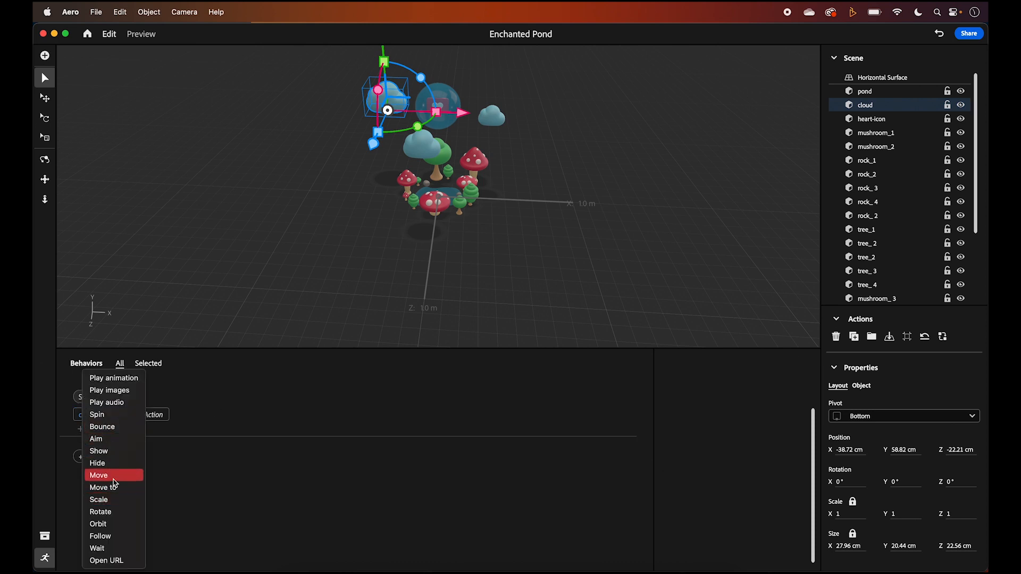
click(114, 476)
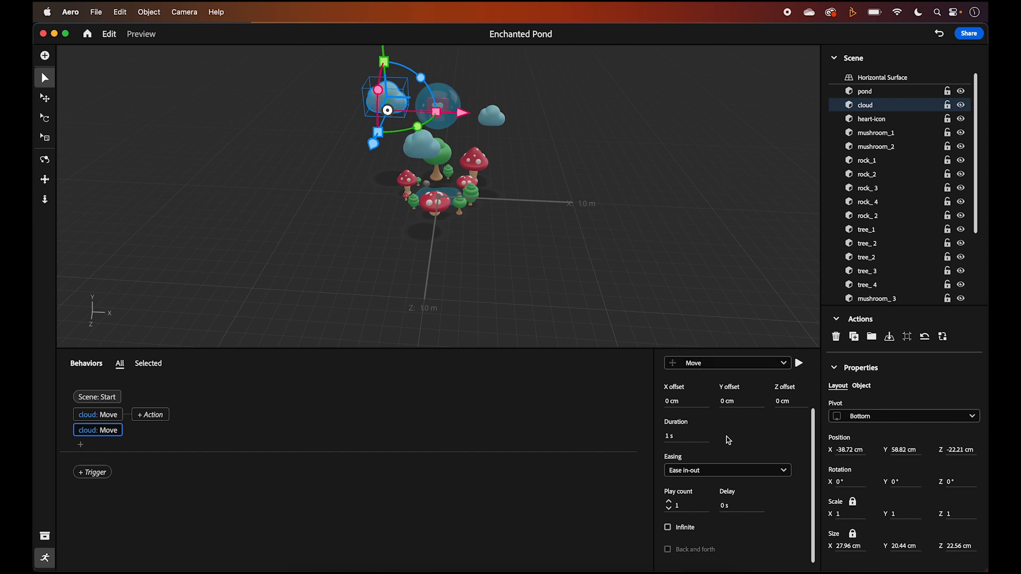
click(771, 398)
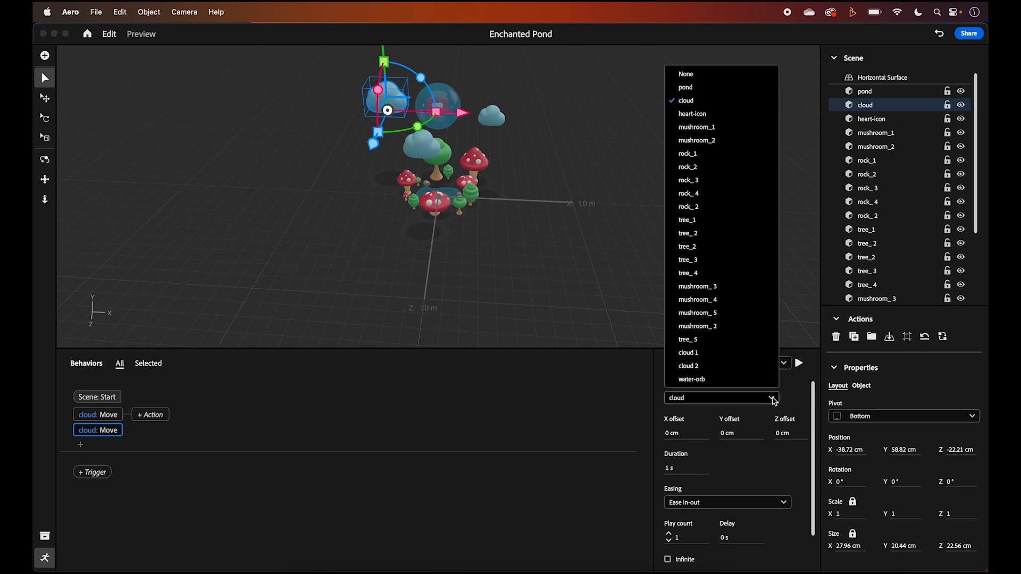
click(719, 355)
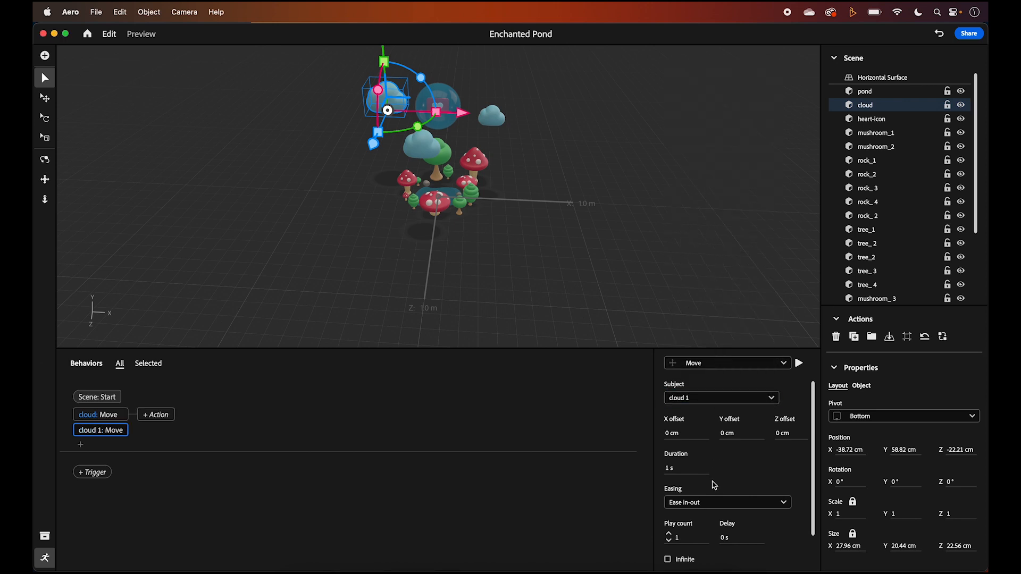
Step: Set the X offset of cloud 1's Move action to -100 cm and select cloud 1 in the scene
click(673, 434)
key(BackSpace)
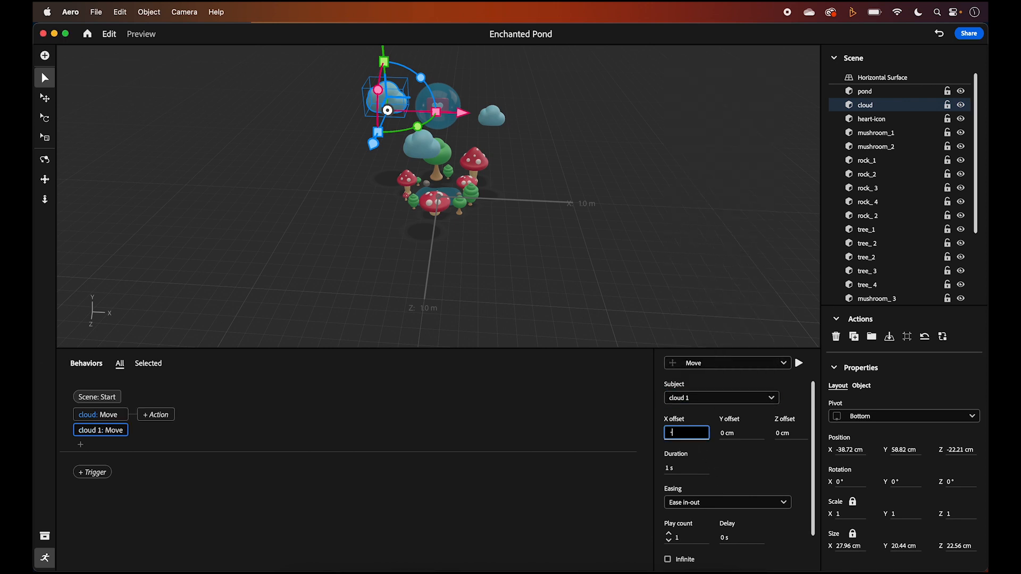
key(Return)
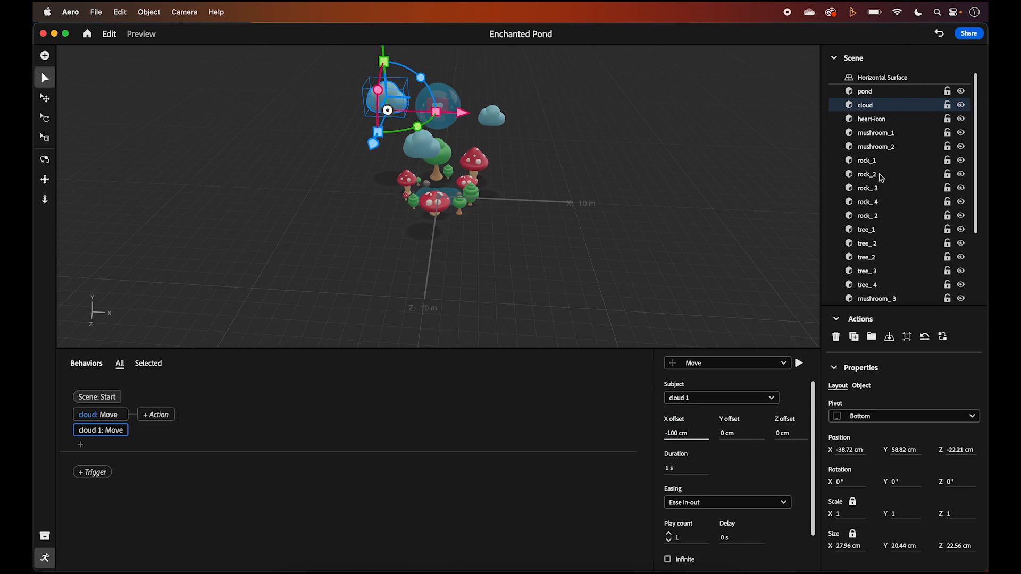
scroll(868, 263, down, 4)
click(871, 271)
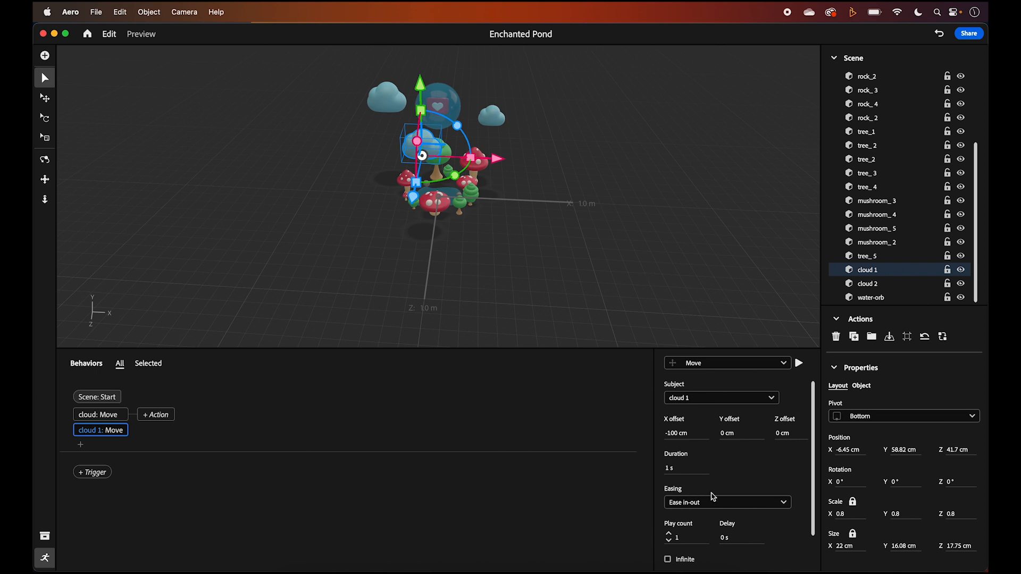
Step: Make cloud 1's Move action repeat infinitely back and forth, and play it
scroll(714, 496, down, 1)
click(668, 502)
click(668, 528)
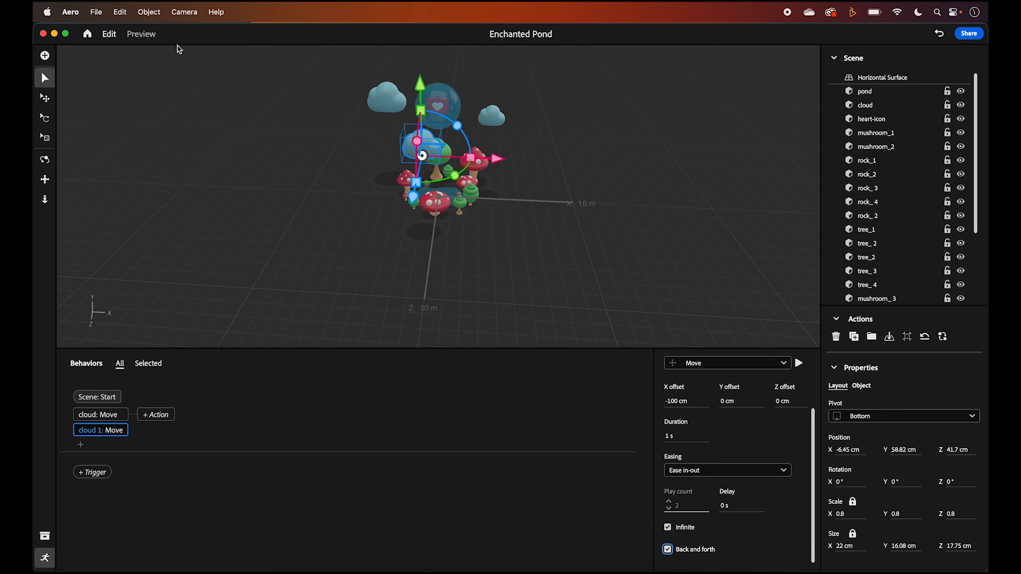
click(799, 363)
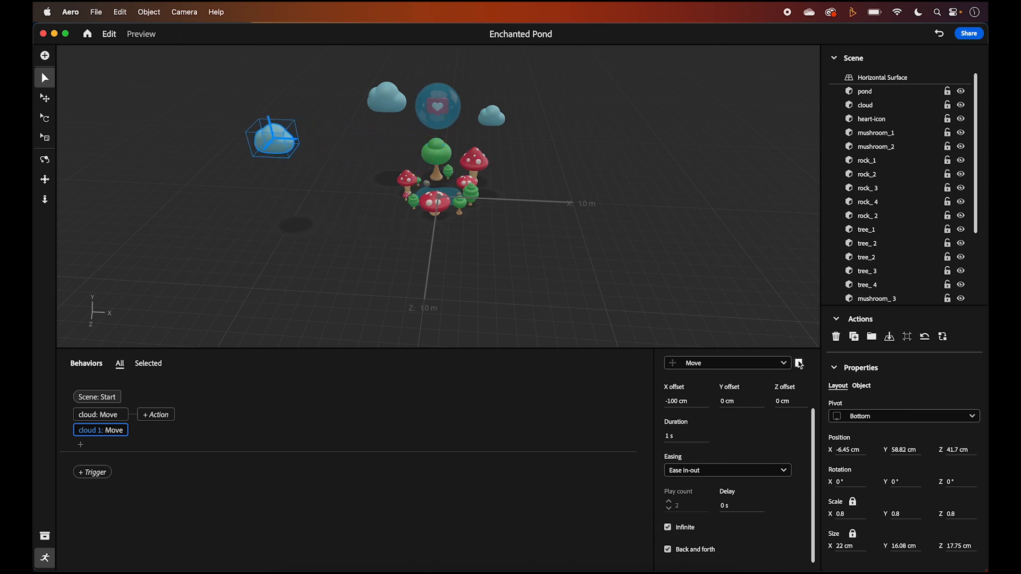
Step: Set cloud 1's Move duration to 3.5 s and play the motion
click(669, 437)
text(3.5)
key(Return)
click(799, 363)
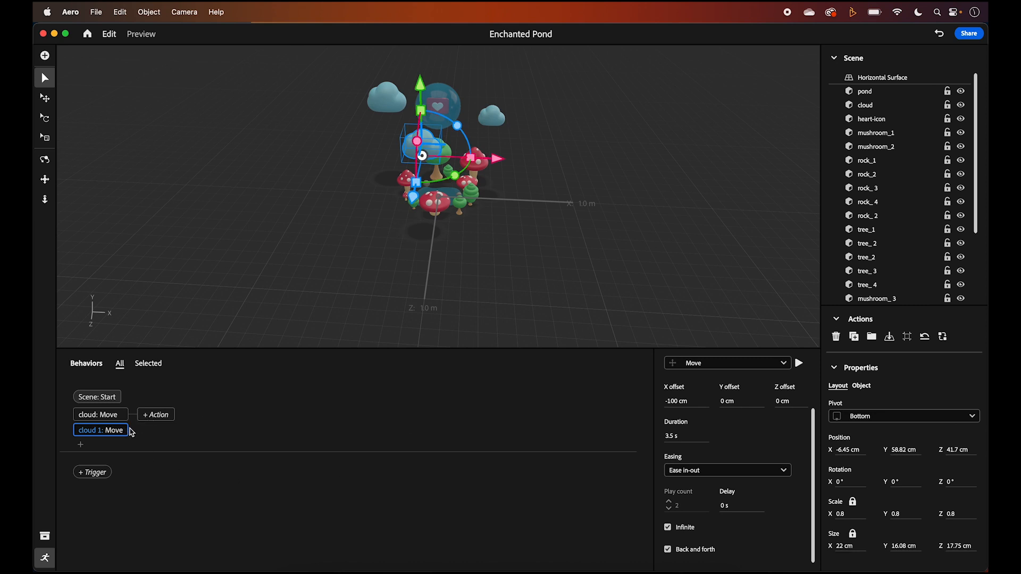
Step: Select the cloud 2 object in the scene
click(81, 447)
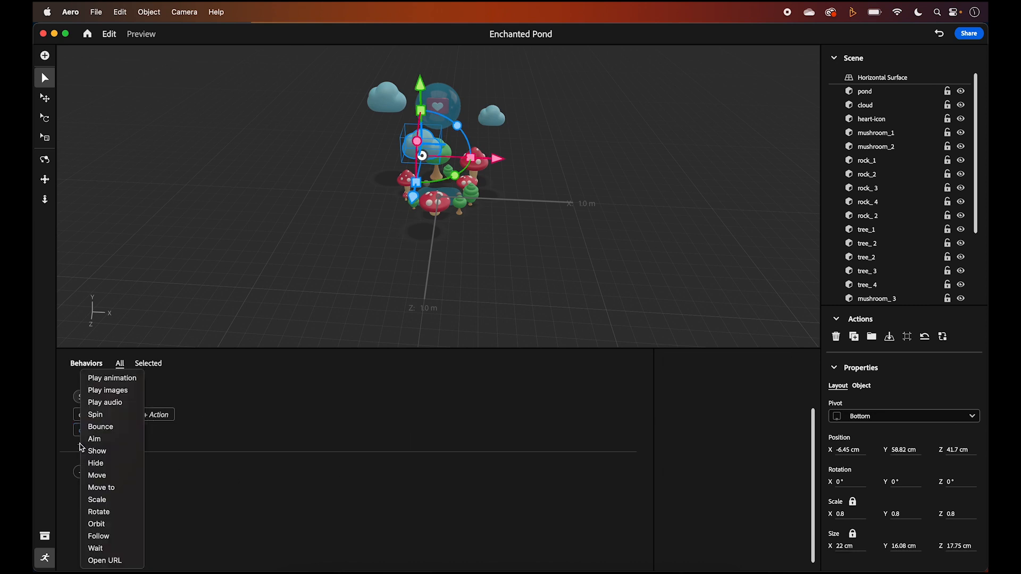
click(929, 312)
scroll(903, 267, down, 4)
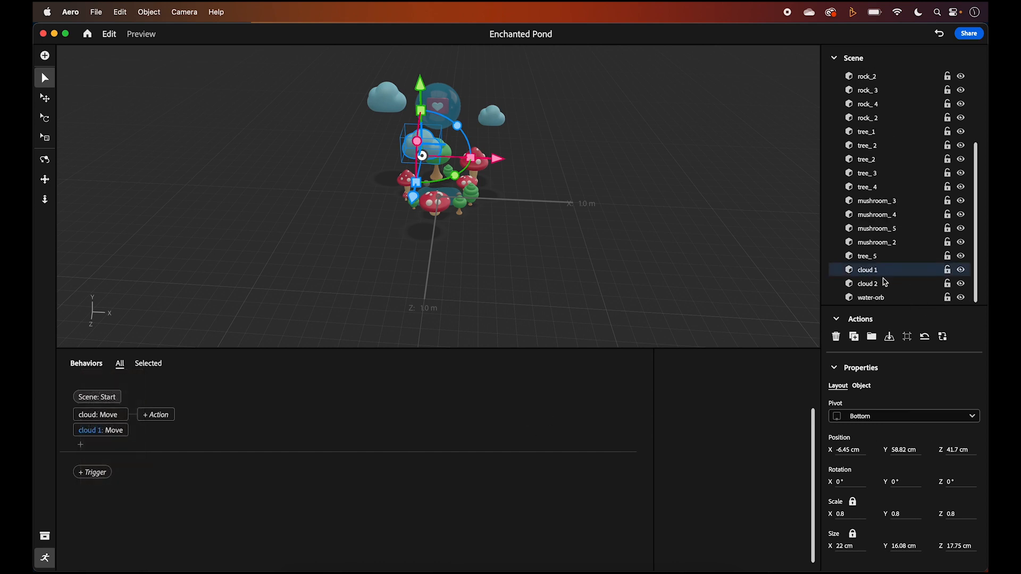
click(873, 285)
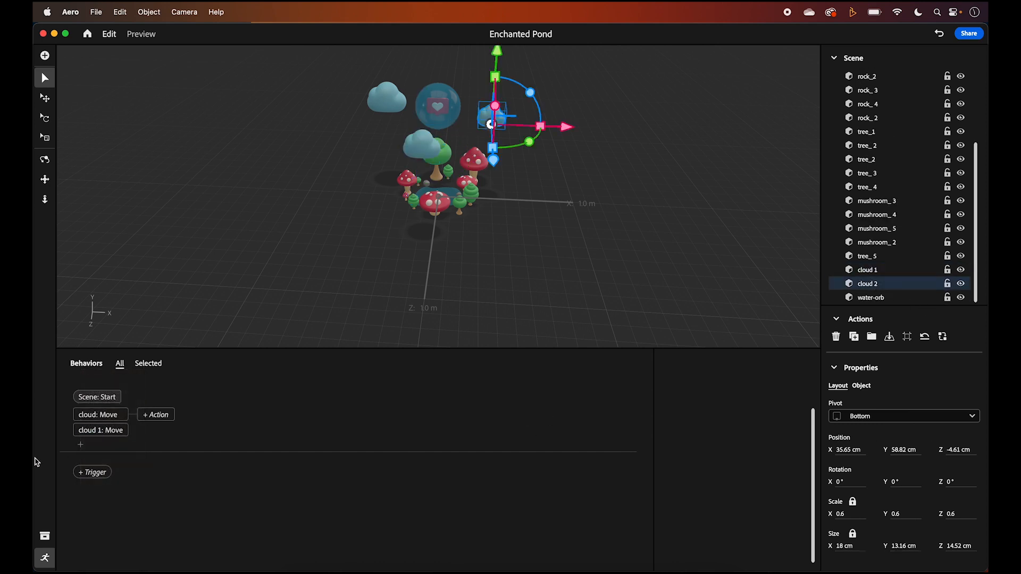
click(80, 446)
click(110, 485)
key(BackSpace)
Step: Add a parallel Move action for cloud 2 under the Start trigger with an X offset of -70 cm
click(80, 446)
click(110, 480)
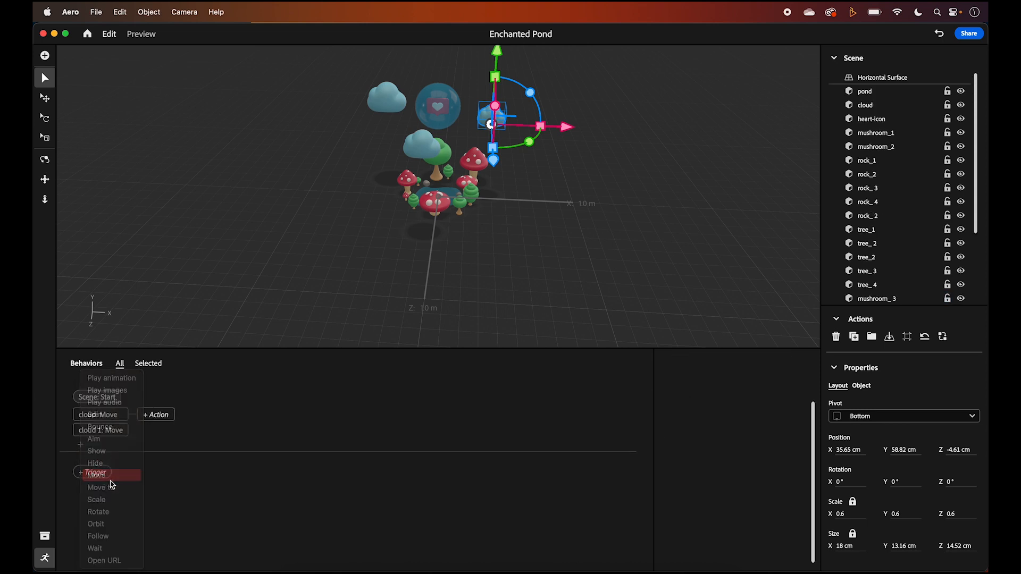
click(671, 409)
key(BackSpace)
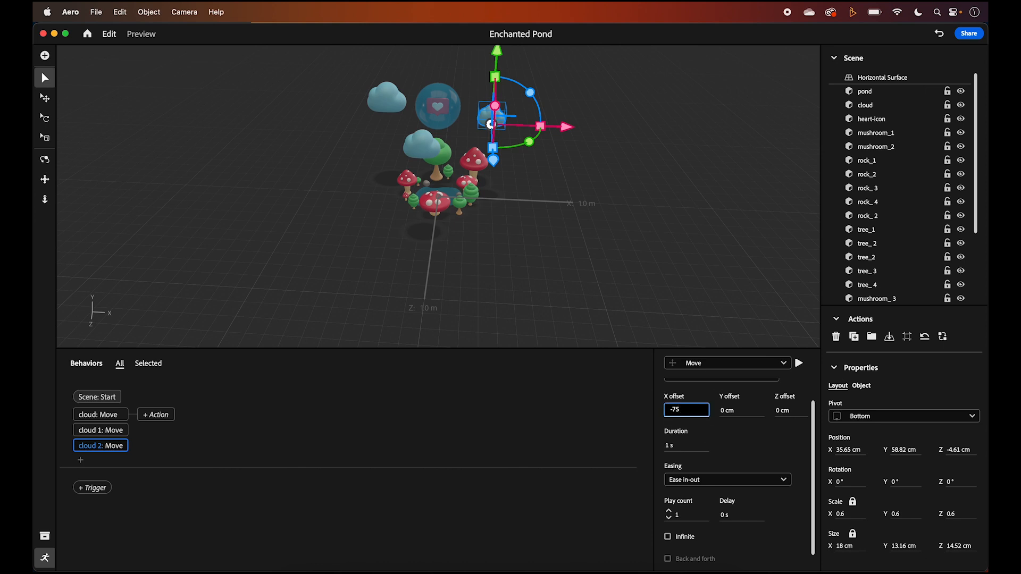
Step: Set cloud 2's Move action to a 6 s duration, repeating infinitely back and forth, and play it
click(671, 447)
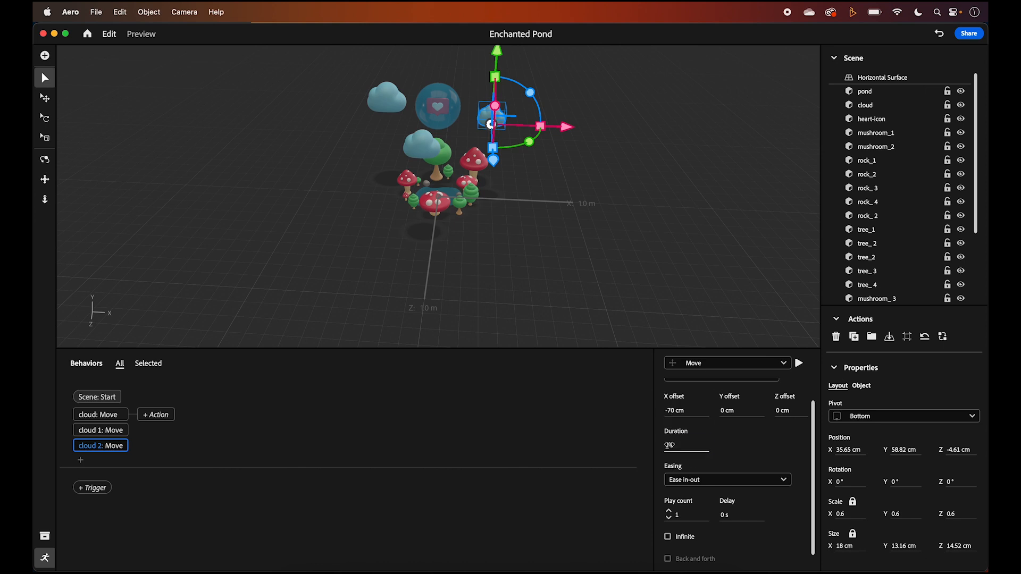
text(6)
click(668, 537)
click(668, 559)
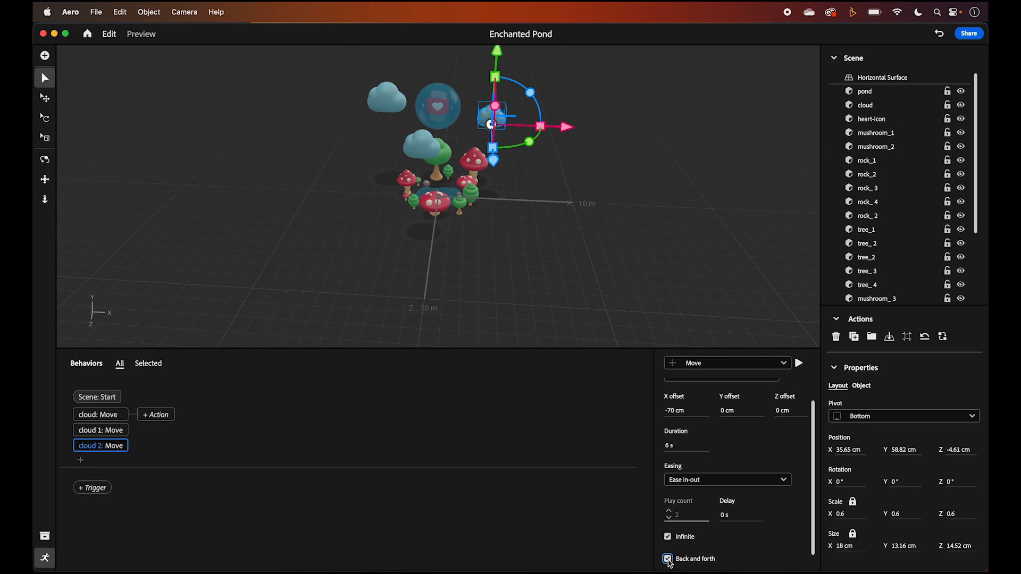
scroll(679, 550, down, 1)
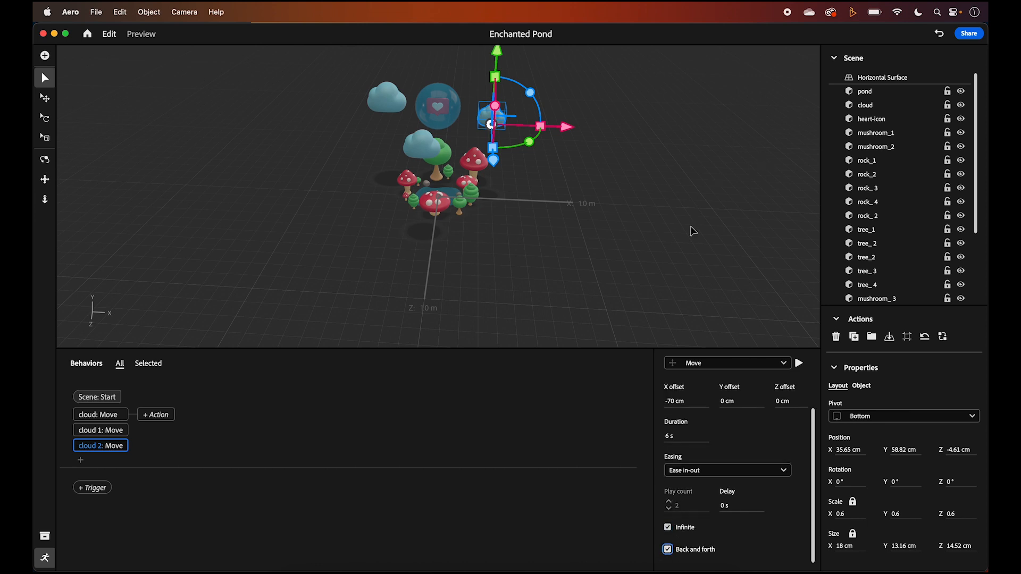
click(799, 362)
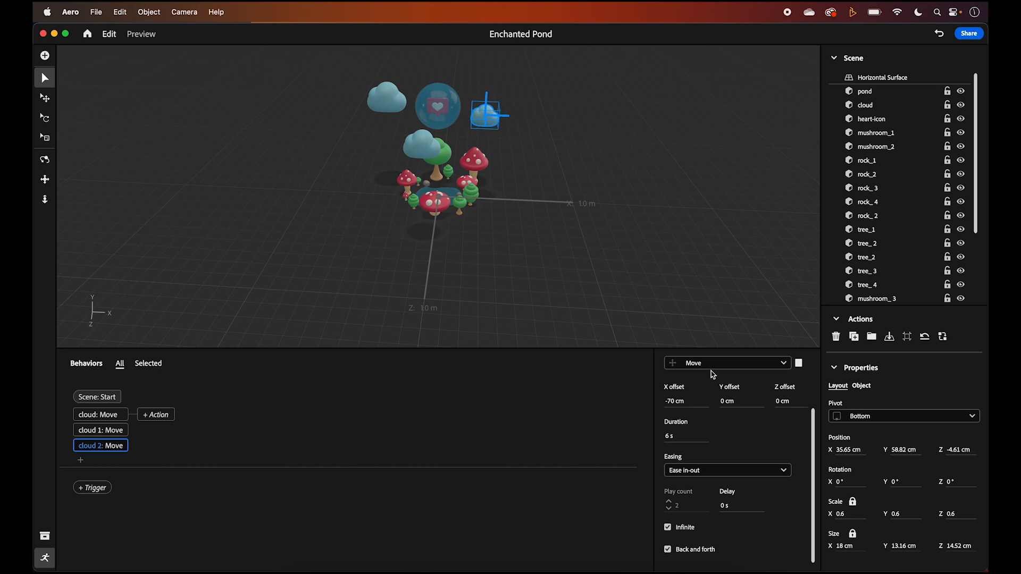
Step: Preview the whole scene with its cloud behaviors running and return to editing
right_drag(623, 256, 558, 255)
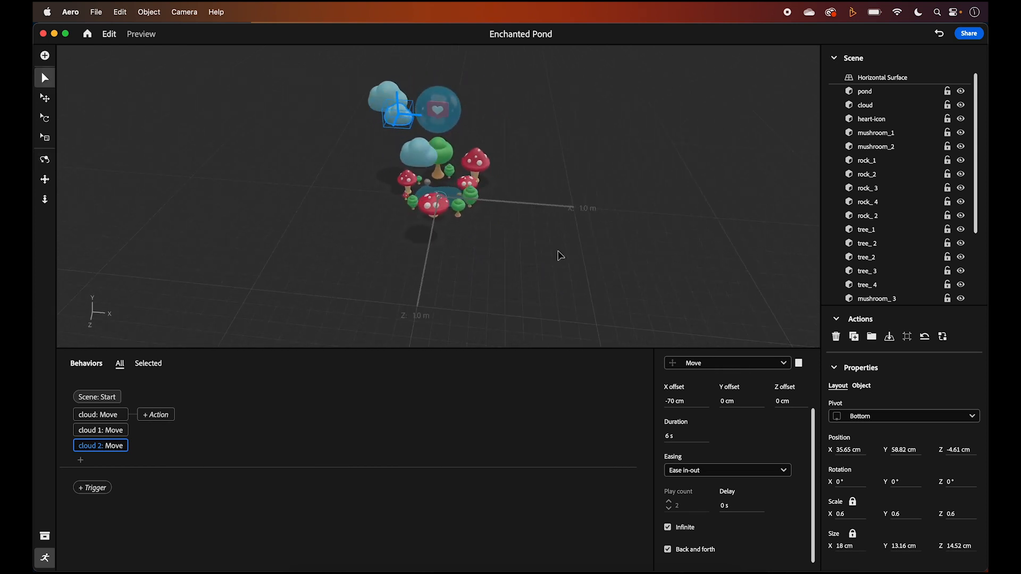
click(141, 34)
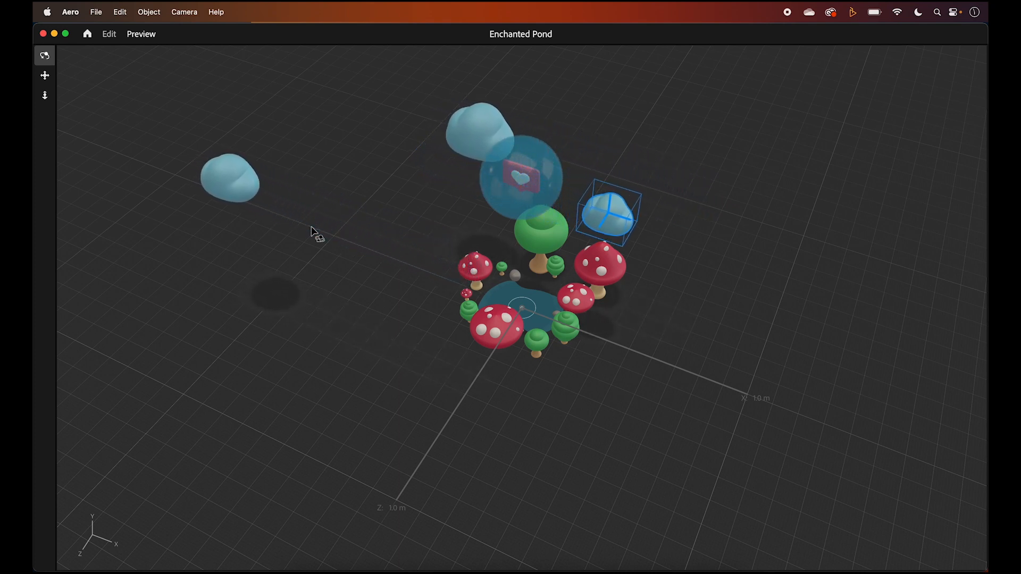
click(110, 33)
Step: Add a second scene Start trigger and select the water-orb object
click(92, 488)
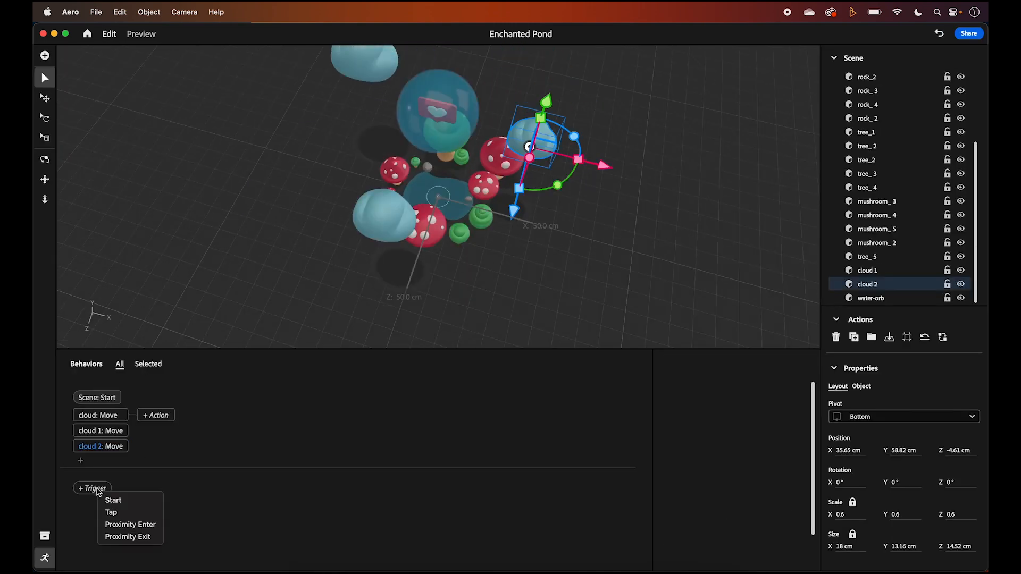
click(122, 504)
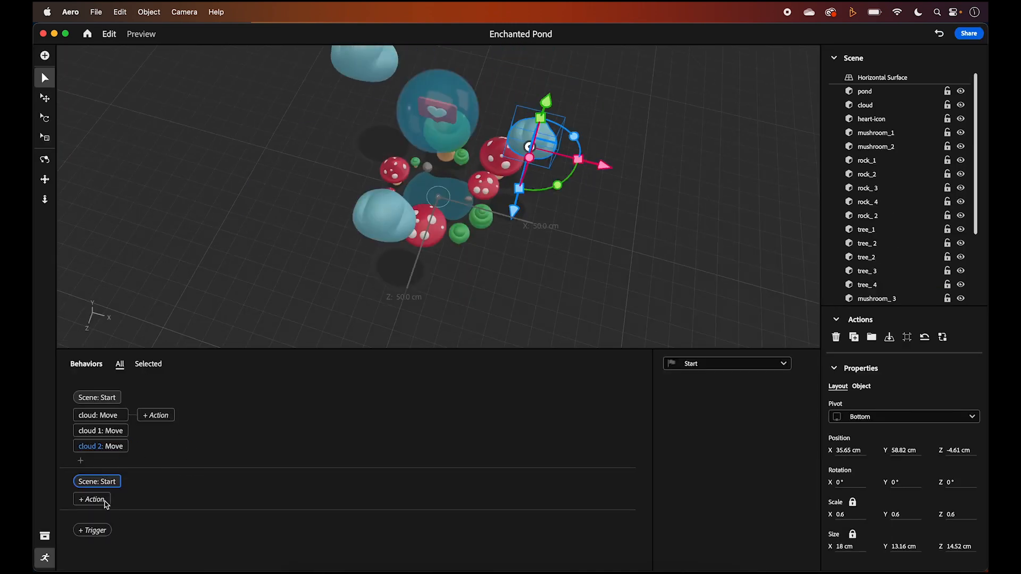
scroll(897, 275, down, 5)
click(883, 297)
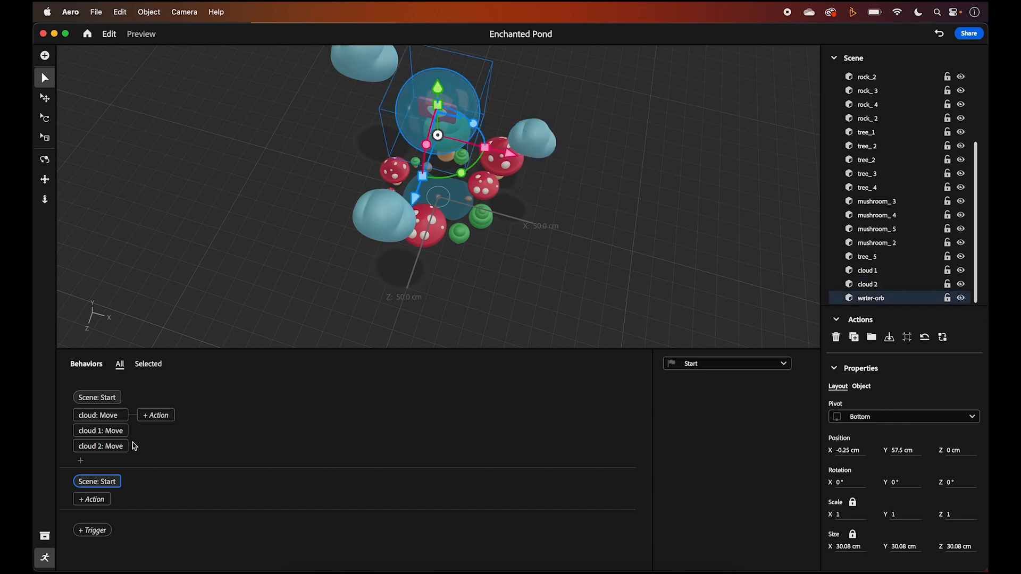
drag(375, 290, 375, 231)
right_drag(441, 188, 426, 178)
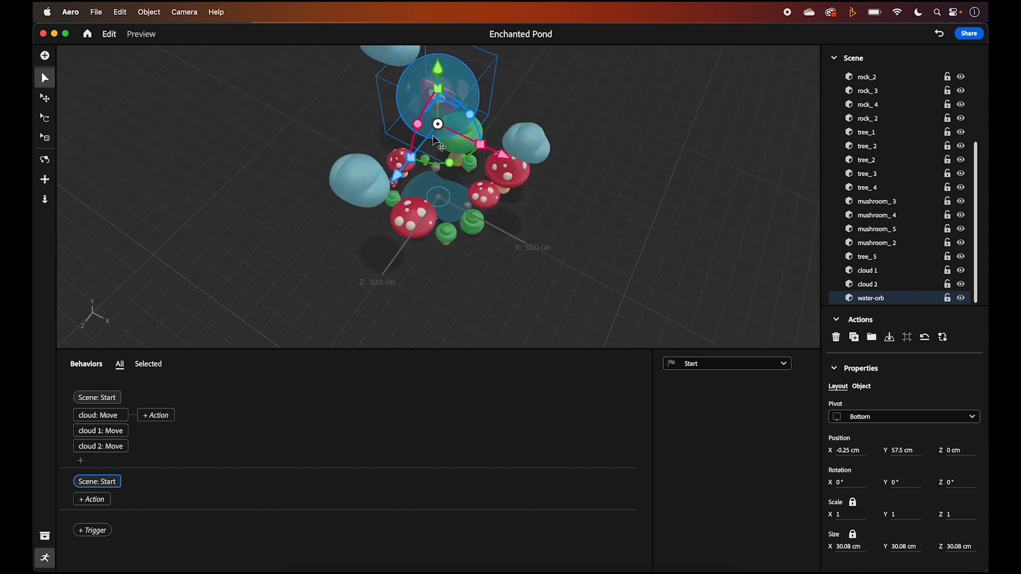
Step: Lower the water orb beneath the pond and add a Move action under the second scene Start trigger
drag(434, 141, 433, 250)
click(83, 505)
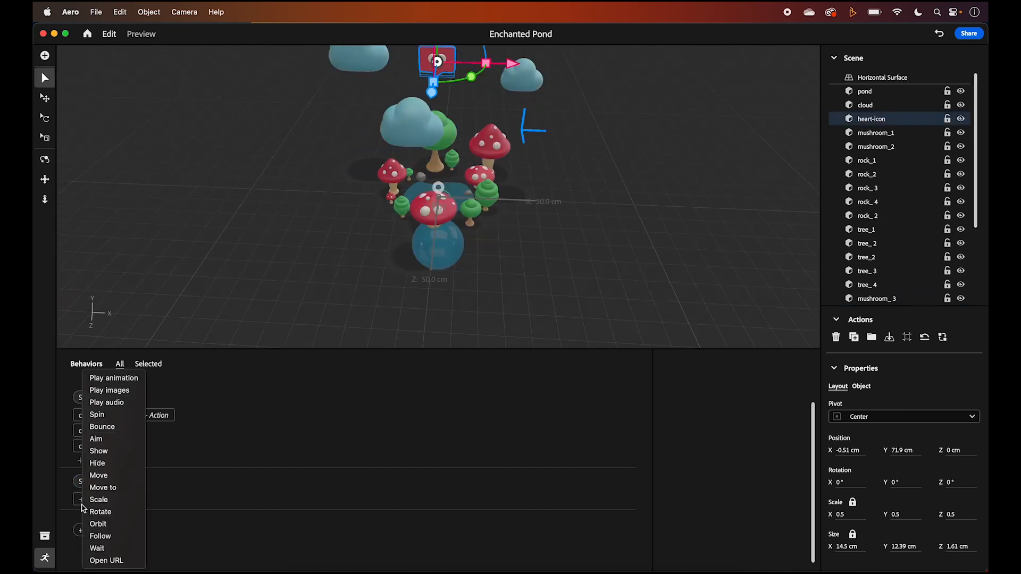
click(101, 475)
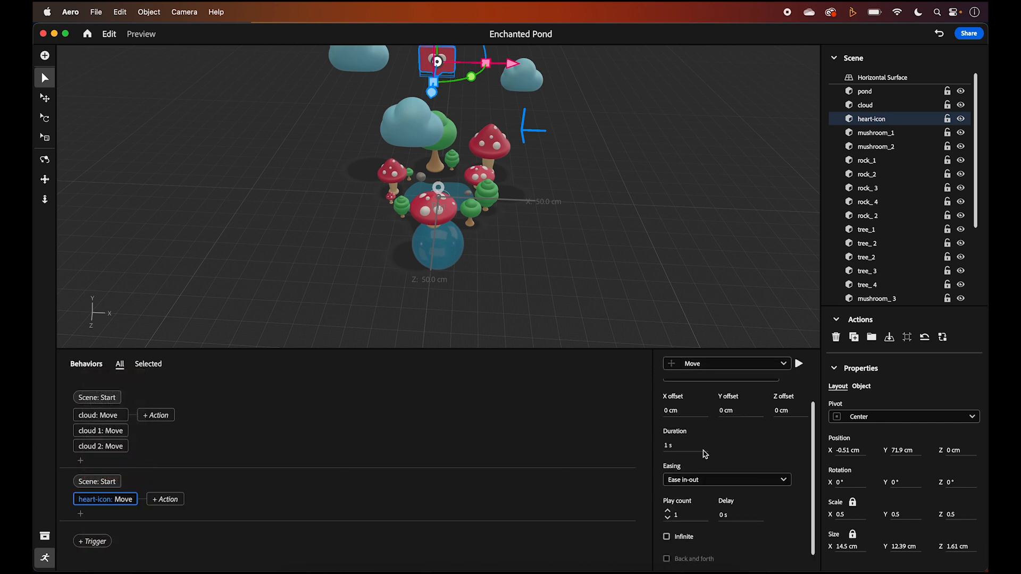
right_drag(566, 190, 522, 187)
drag(727, 411, 868, 422)
click(799, 364)
key(super+z)
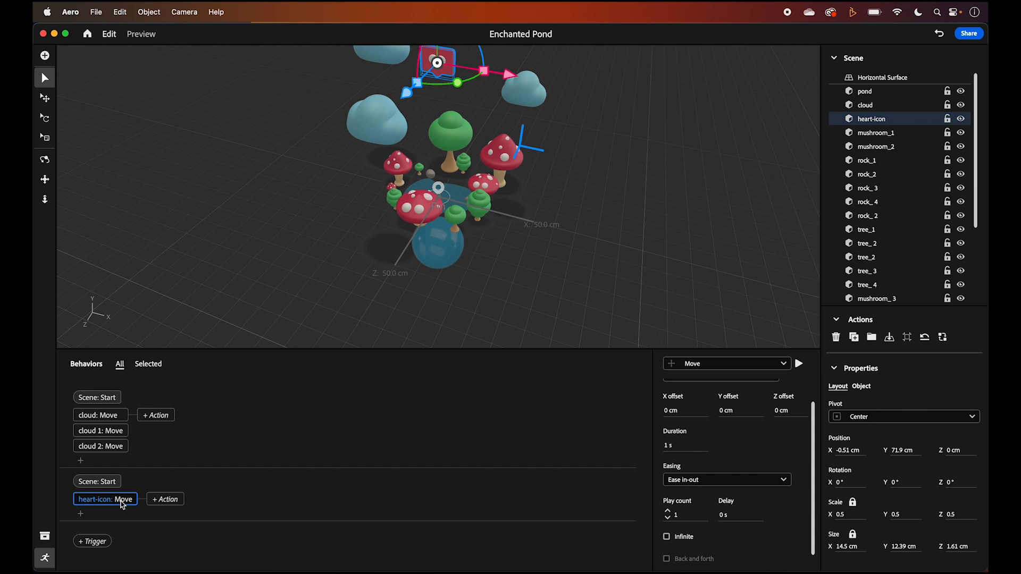
Step: Make water-orb the subject of the new Move action, set its Y offset to 46.4 cm and play it
scroll(745, 474, up, 2)
click(771, 399)
click(709, 379)
drag(736, 435, 877, 450)
drag(732, 435, 813, 434)
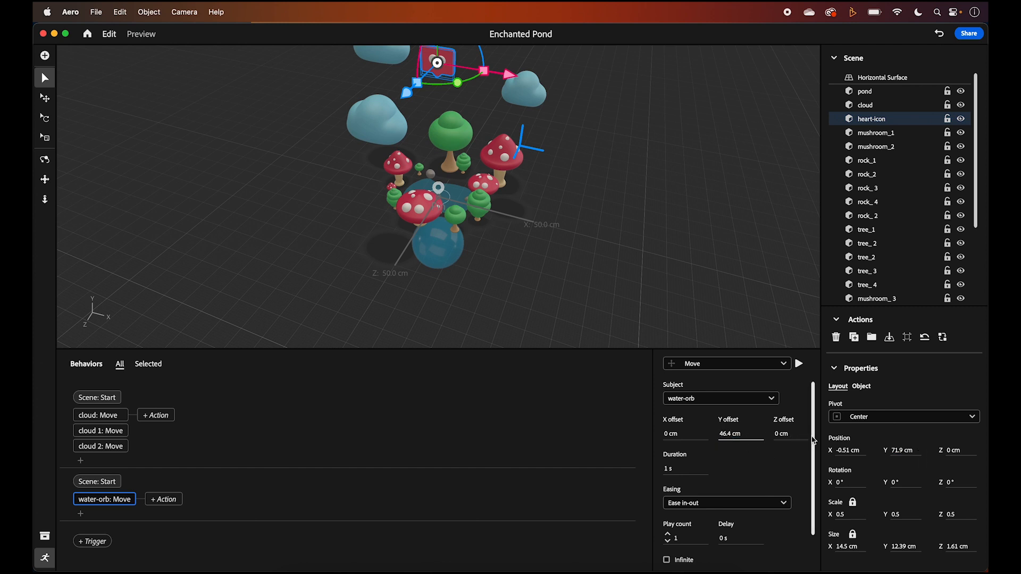
click(800, 364)
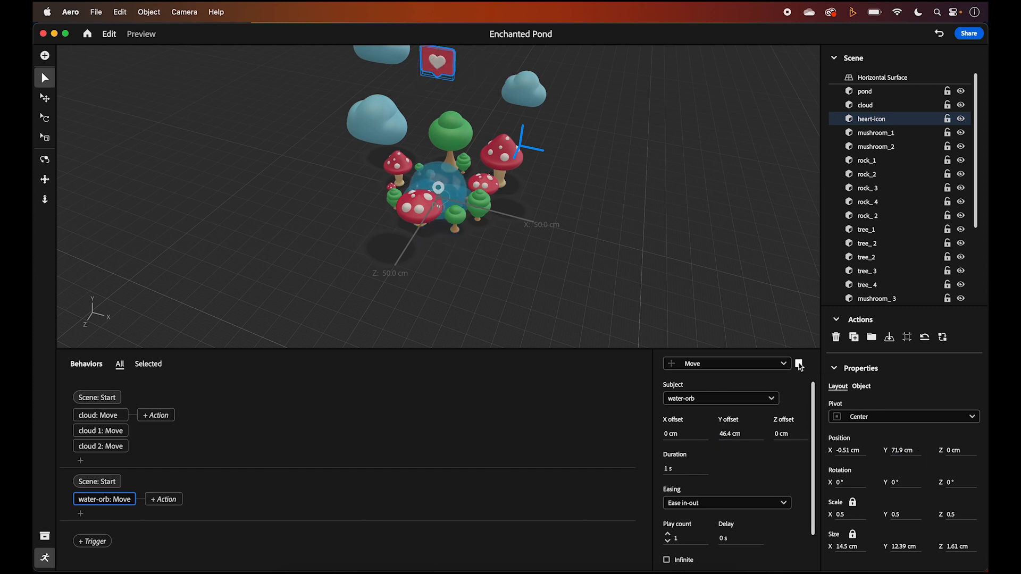
Step: Test Y offsets of 150, 100 and 110 cm on the water orb's Move action, playing each one
click(726, 433)
text(150)
key(Return)
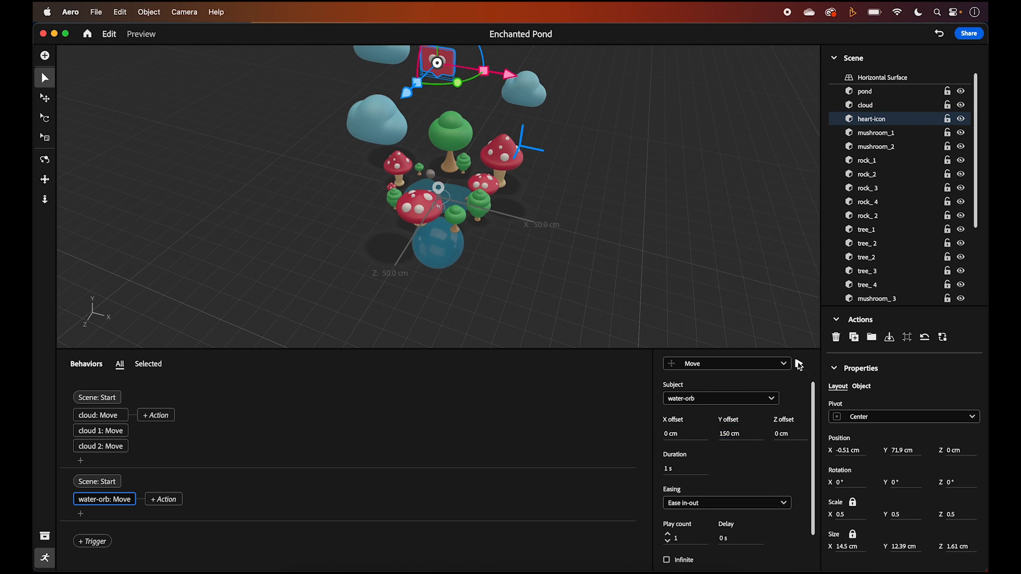
click(800, 364)
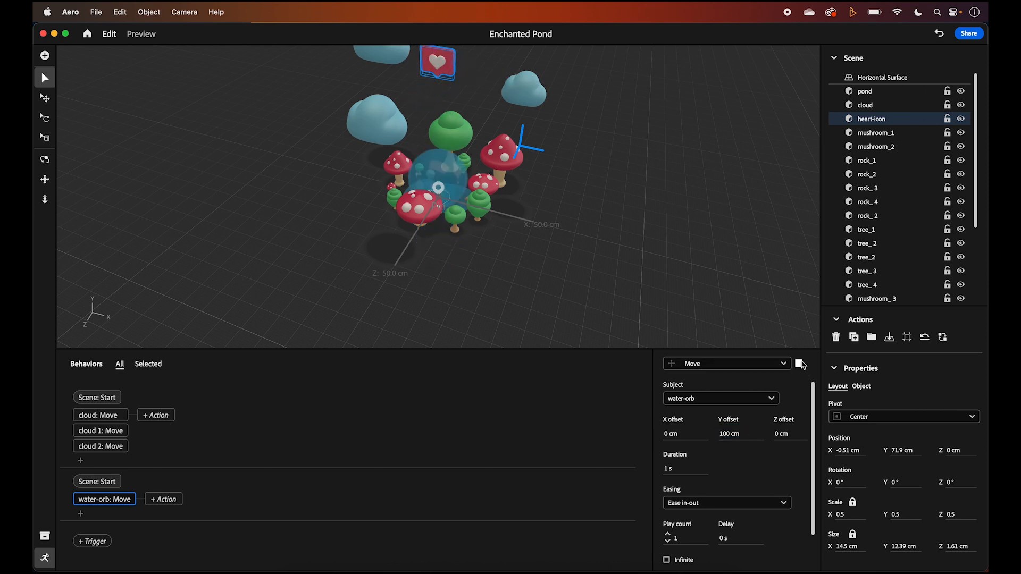
click(740, 433)
text(11)
key(Return)
click(799, 364)
click(737, 433)
text(10)
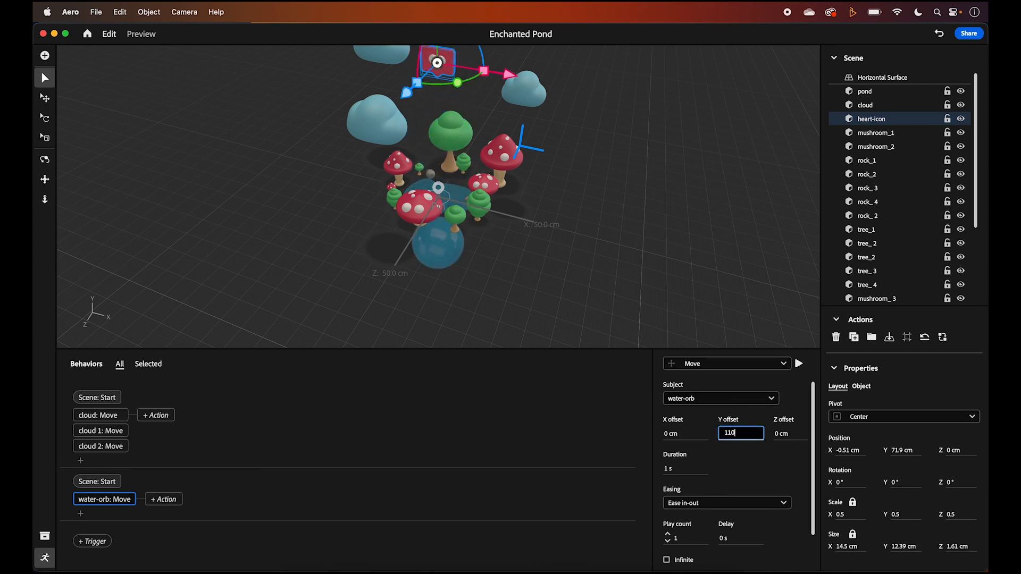
key(Return)
click(799, 364)
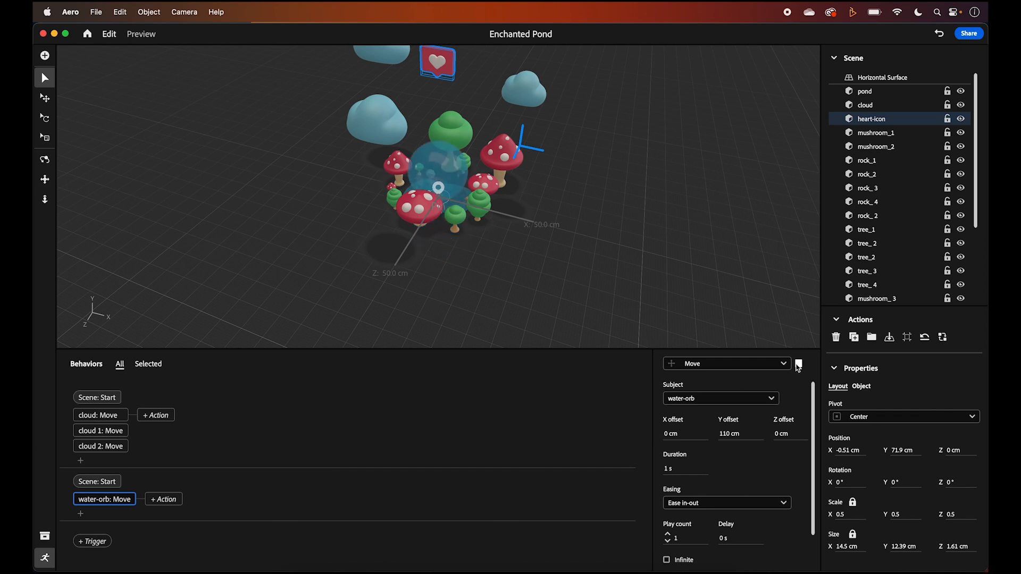
Step: Preview the whole scene from a lower, wider viewpoint to check the orb's height against the heart icon, and return to editing
click(142, 35)
drag(340, 283, 383, 234)
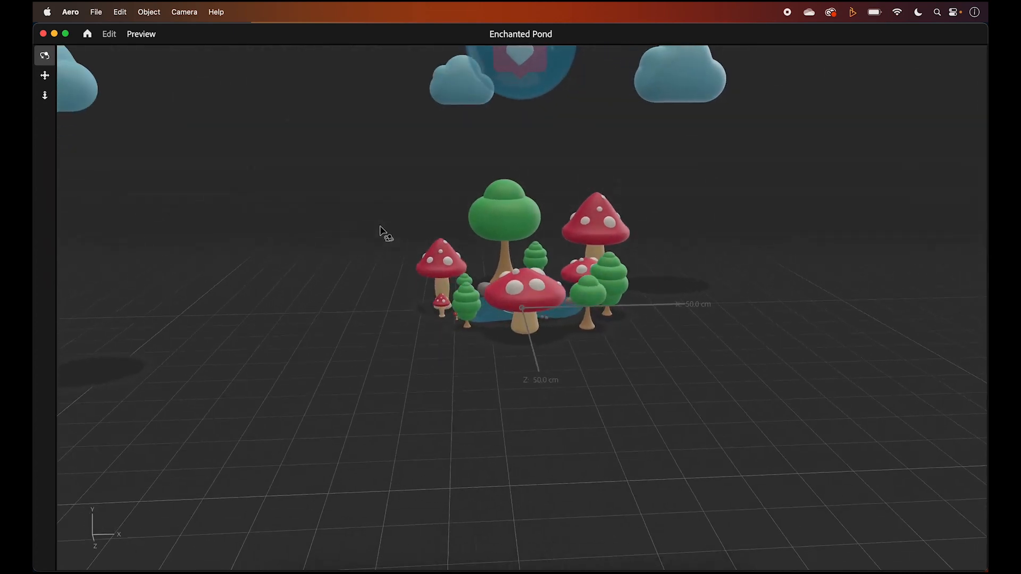
scroll(383, 234, down, 5)
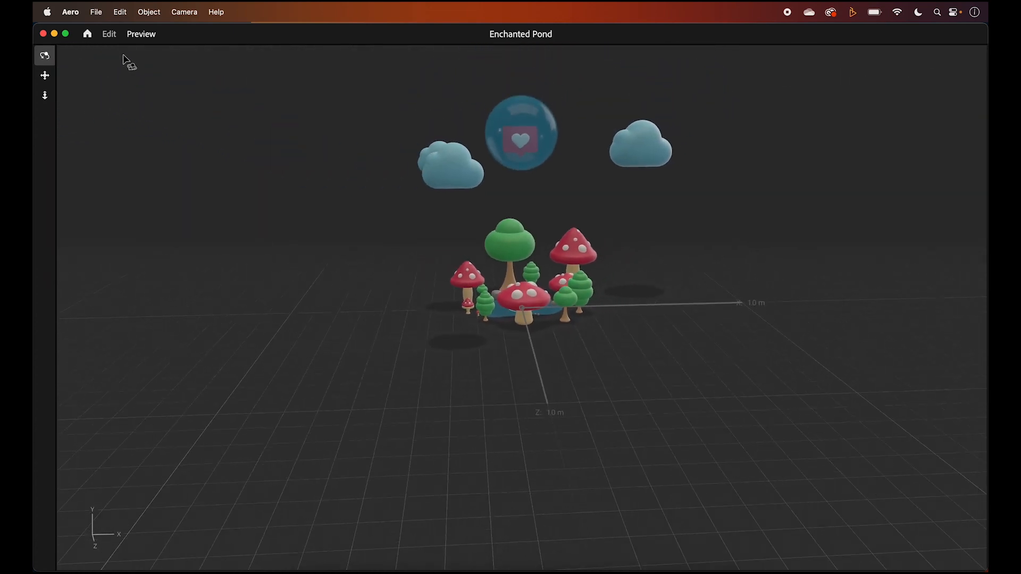
click(110, 34)
Step: Set the water orb's Y offset to 105 cm, preview the scene and return to editing
click(734, 436)
text(1)
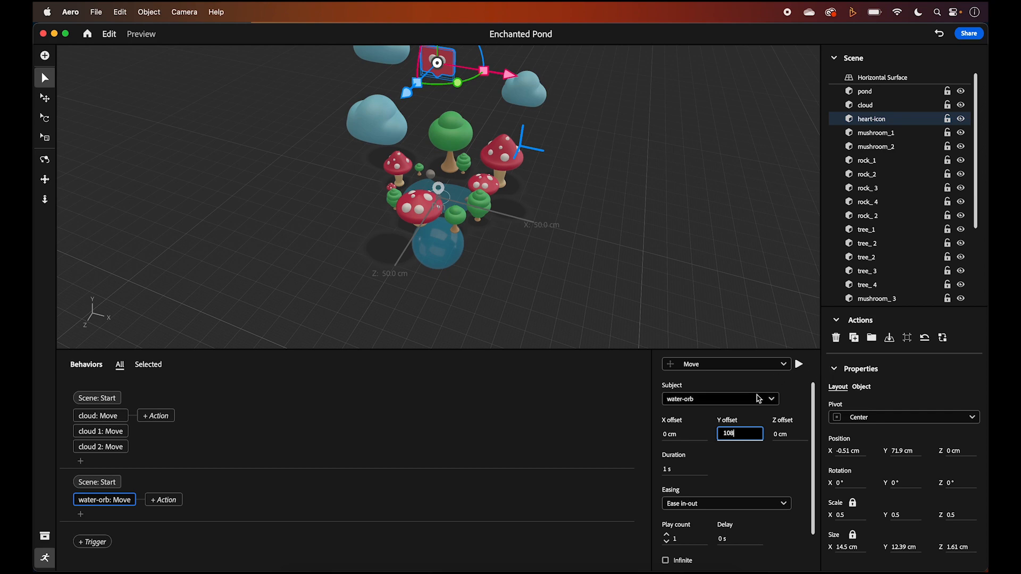
text(0)
key(Return)
click(142, 35)
drag(323, 210, 388, 154)
scroll(374, 191, down, 3)
click(109, 33)
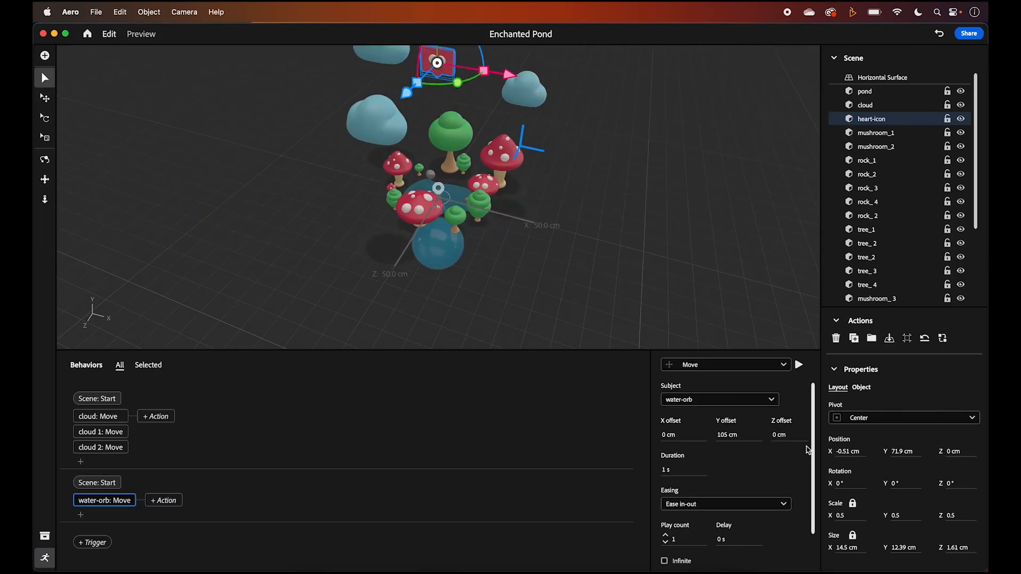
Step: Set the water orb's Y offset to 108 cm and preview how it meets the heart icon
click(727, 435)
text(108)
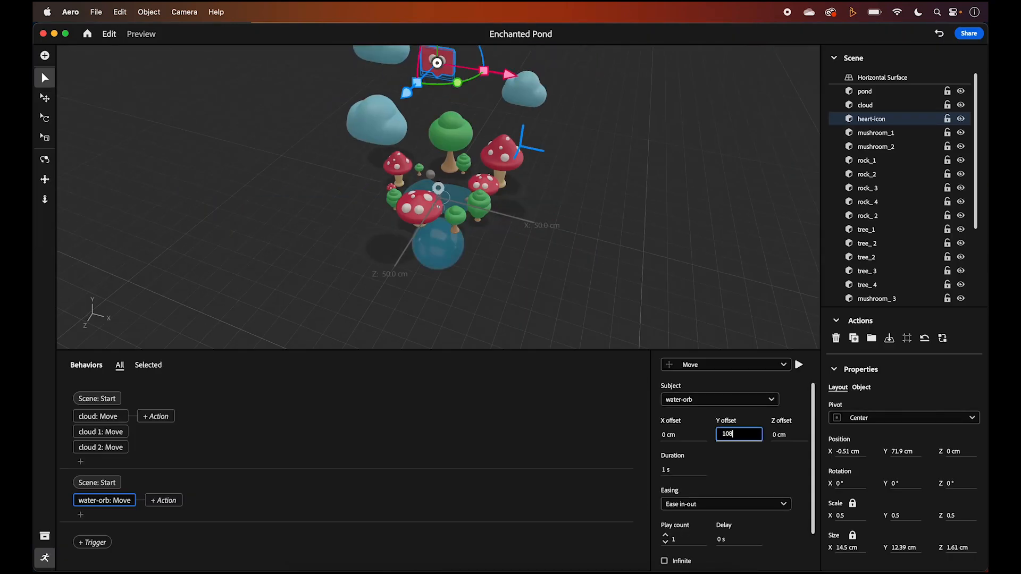
key(Return)
click(141, 33)
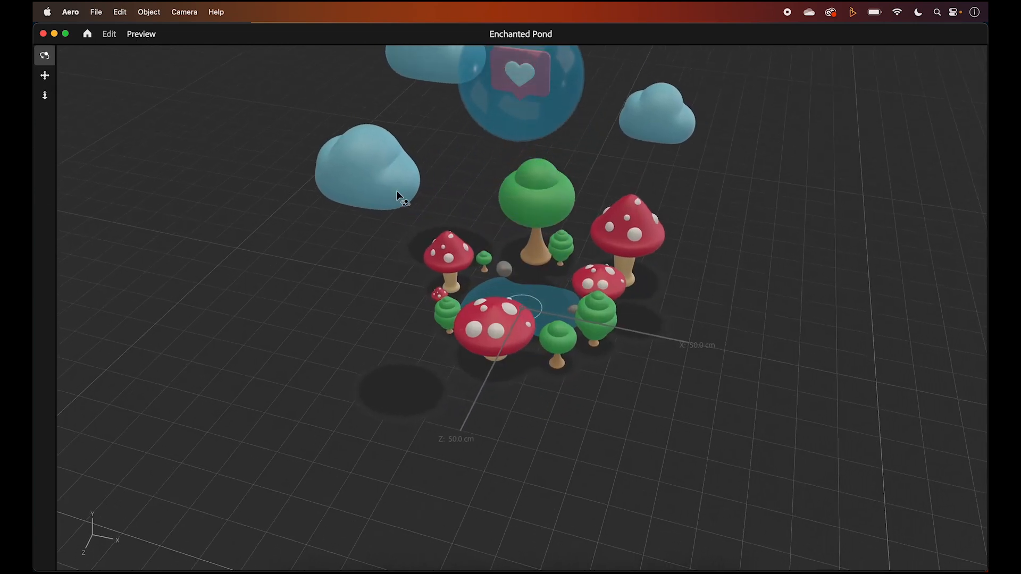
drag(426, 189, 408, 148)
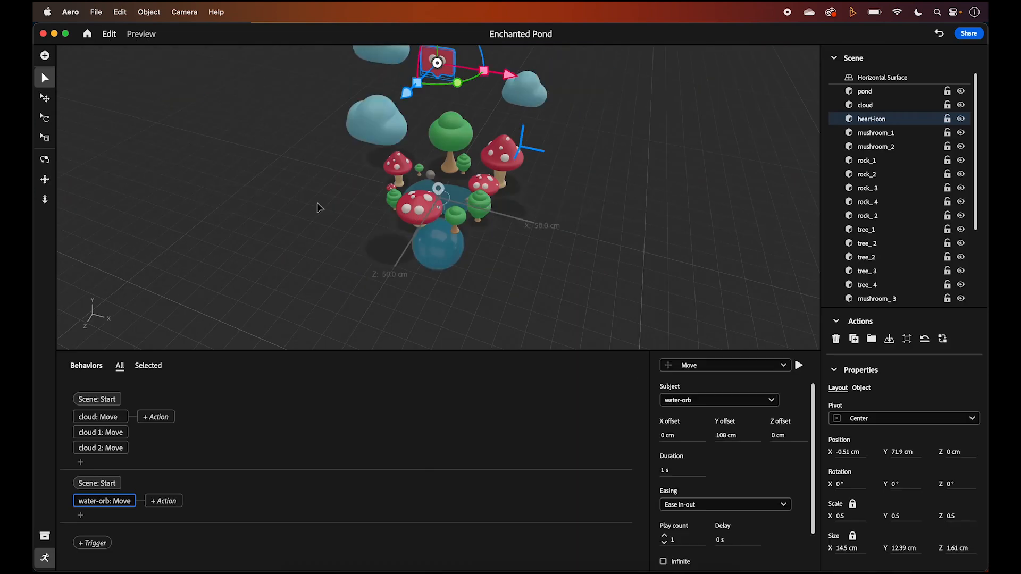
Step: Set the duration of the water orb's Move action to 3 s and play it
click(666, 471)
text(4)
key(Return)
click(665, 472)
text(3)
key(Return)
click(799, 365)
Step: Set the delay of the water orb's Move action to 5 s
scroll(691, 443, down, 2)
click(715, 506)
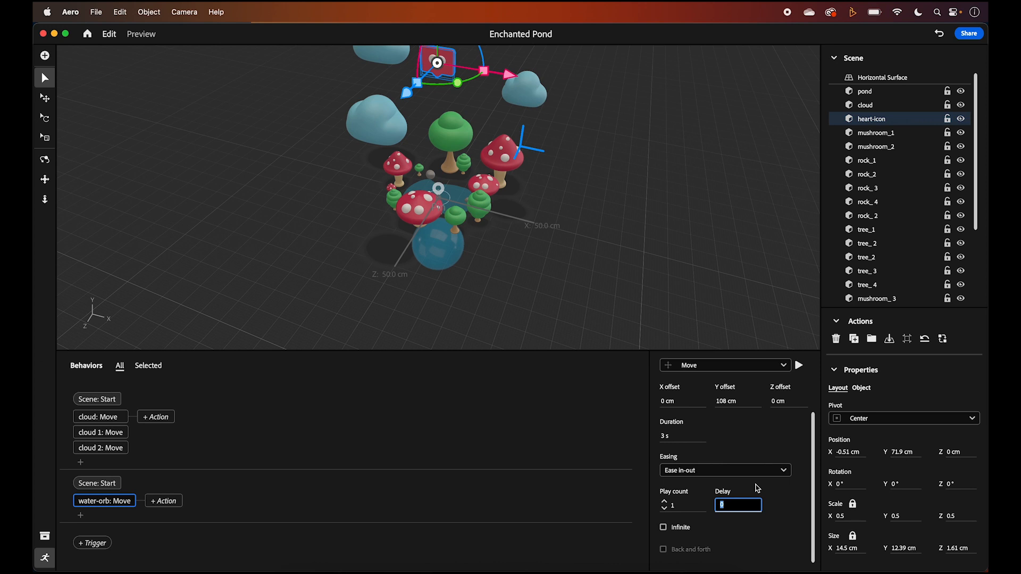
text(5)
key(Return)
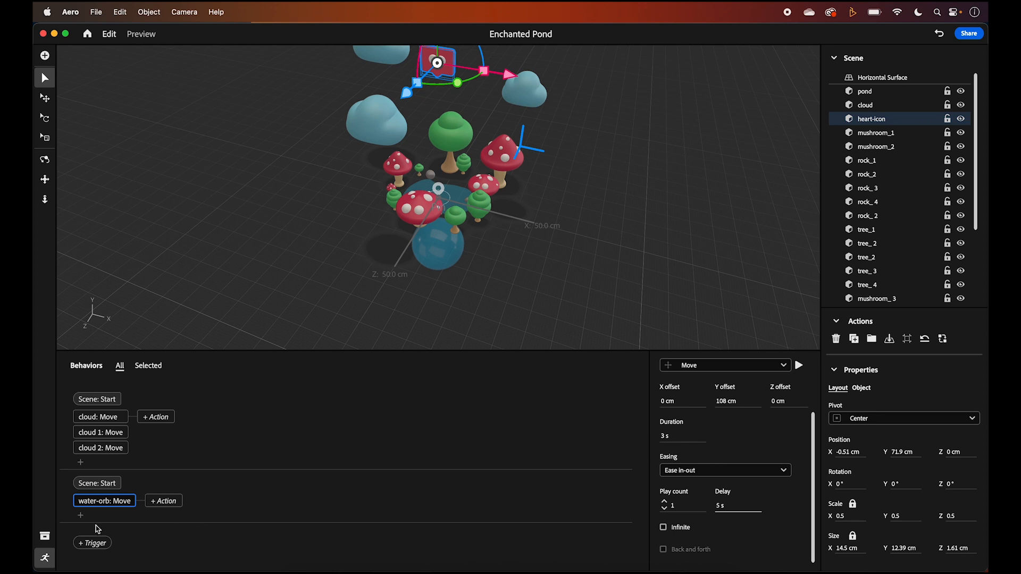
Step: Add a third scene Start trigger with a Show action for the water orb
click(120, 532)
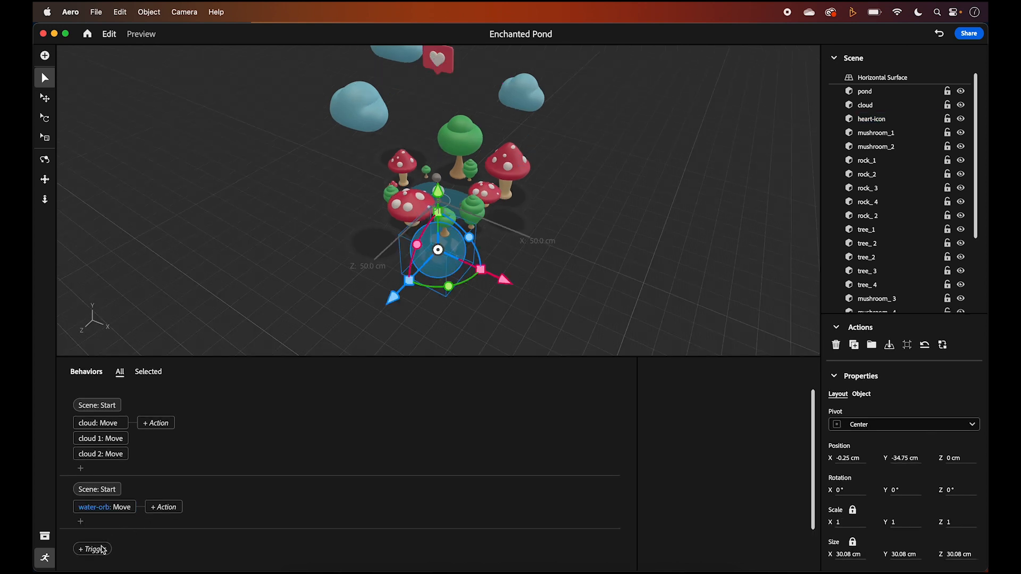
click(103, 550)
click(117, 522)
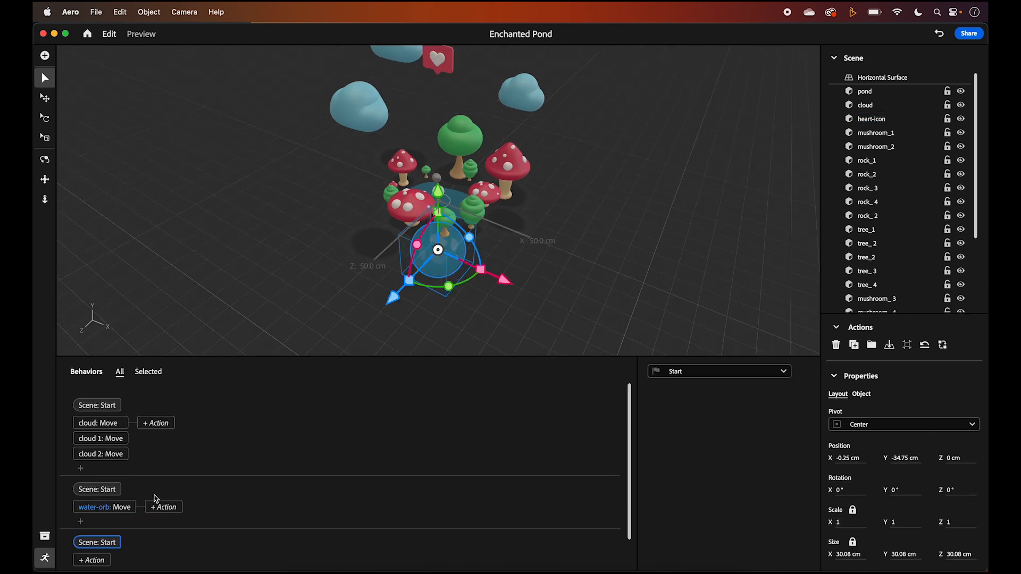
scroll(149, 500, down, 2)
click(106, 534)
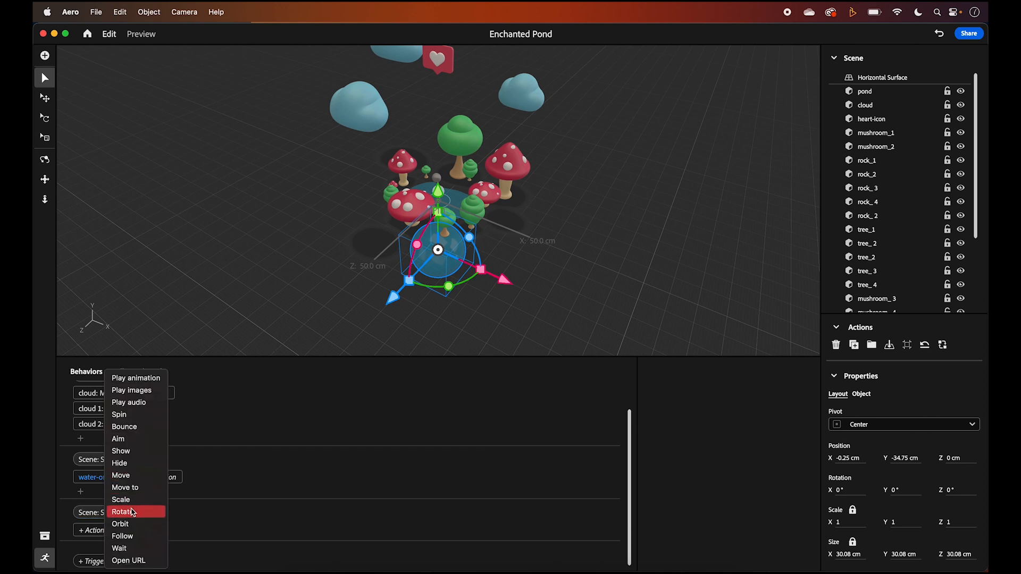
click(131, 453)
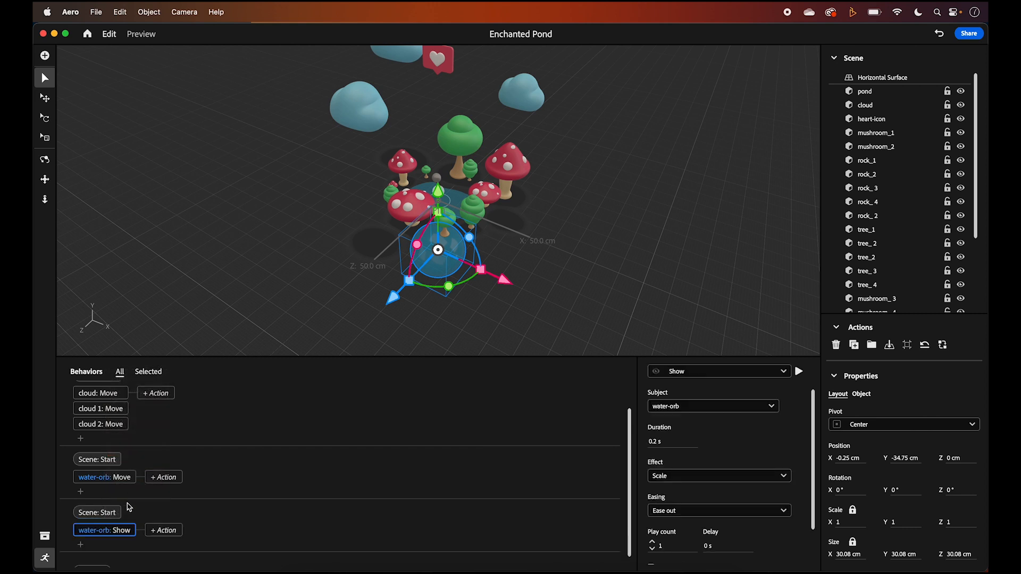
Step: Set the Show action's effect to Fade and Scale and preview the scene
click(697, 478)
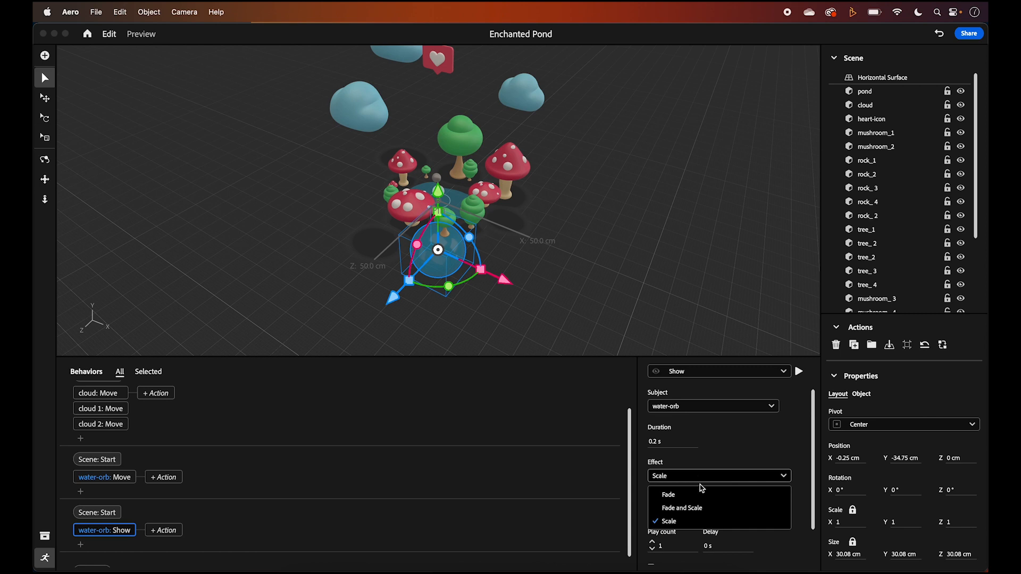
click(695, 507)
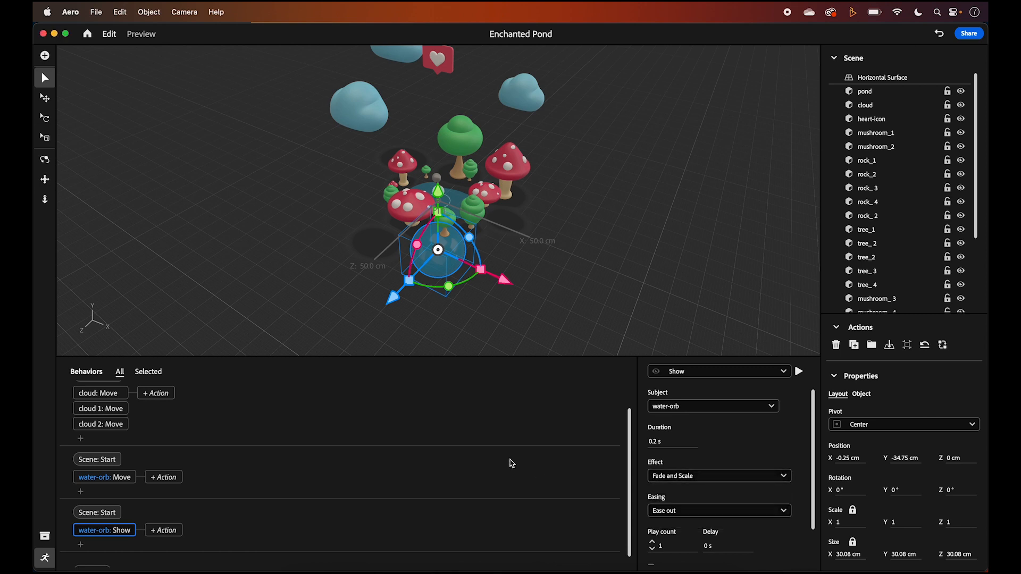
click(142, 34)
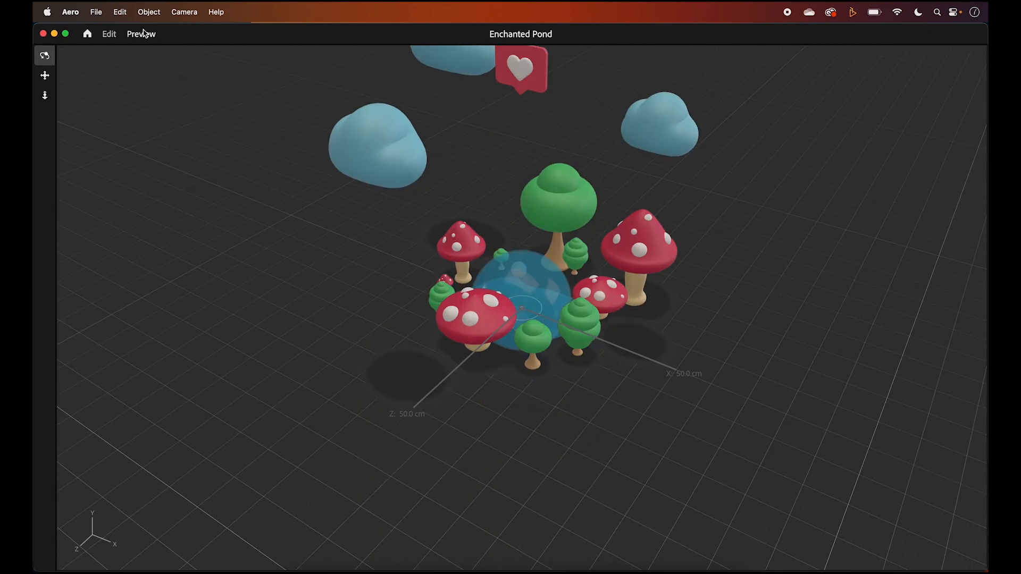
click(118, 35)
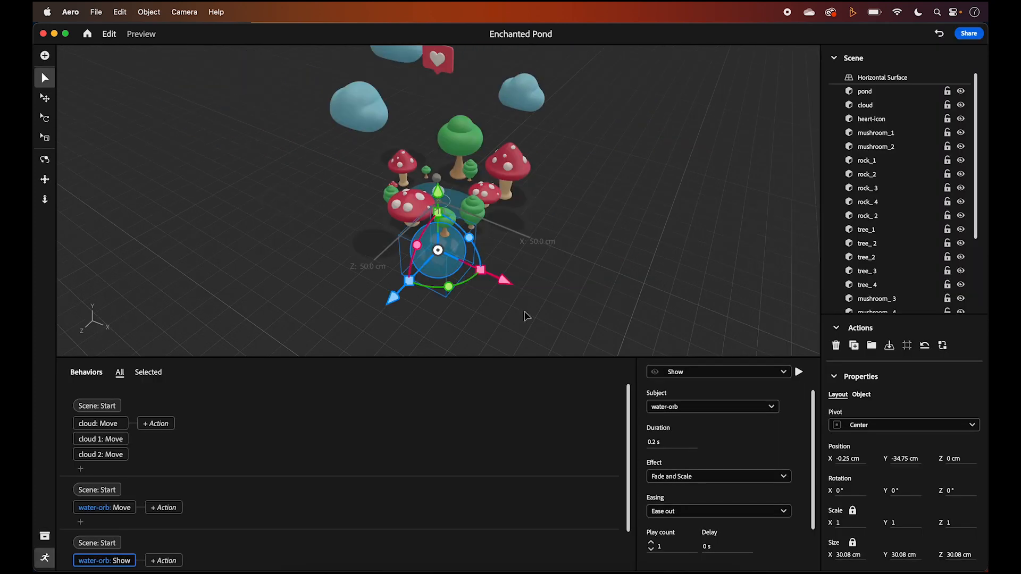
Step: Set the duration of the water orb's Show action to 1 s, preview the scene and return to editing
click(122, 508)
click(122, 565)
double_click(653, 442)
text(1)
click(143, 35)
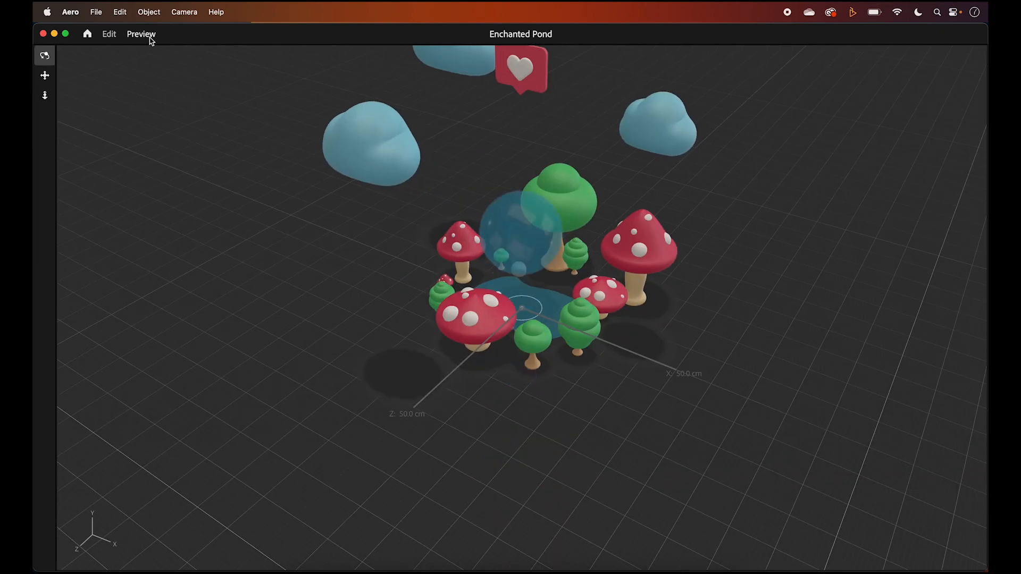
click(110, 35)
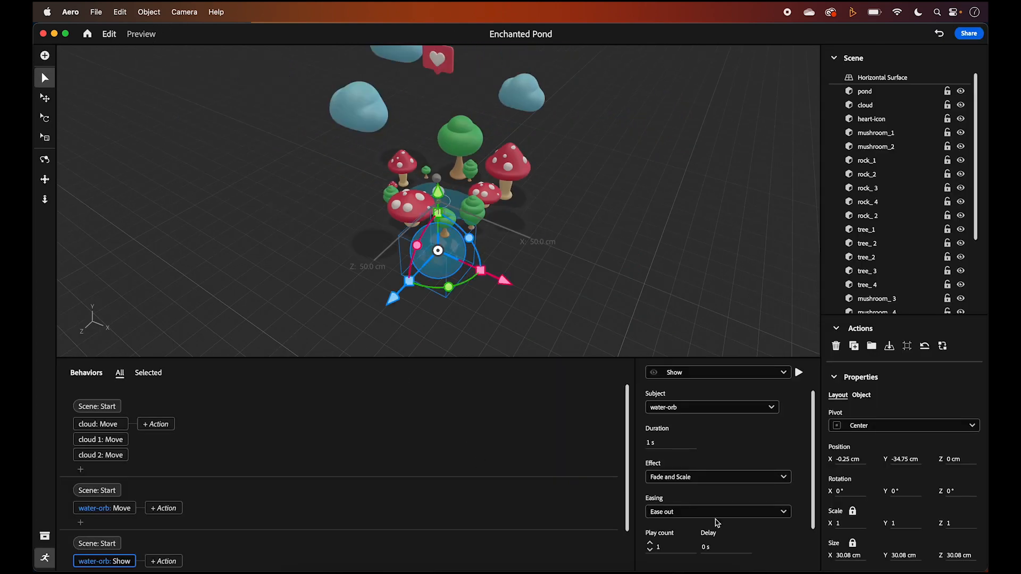
Step: Try a 1 s delay on the water orb's Show action in the preview and reset the delay to 0 s
double_click(706, 549)
text(1)
click(133, 38)
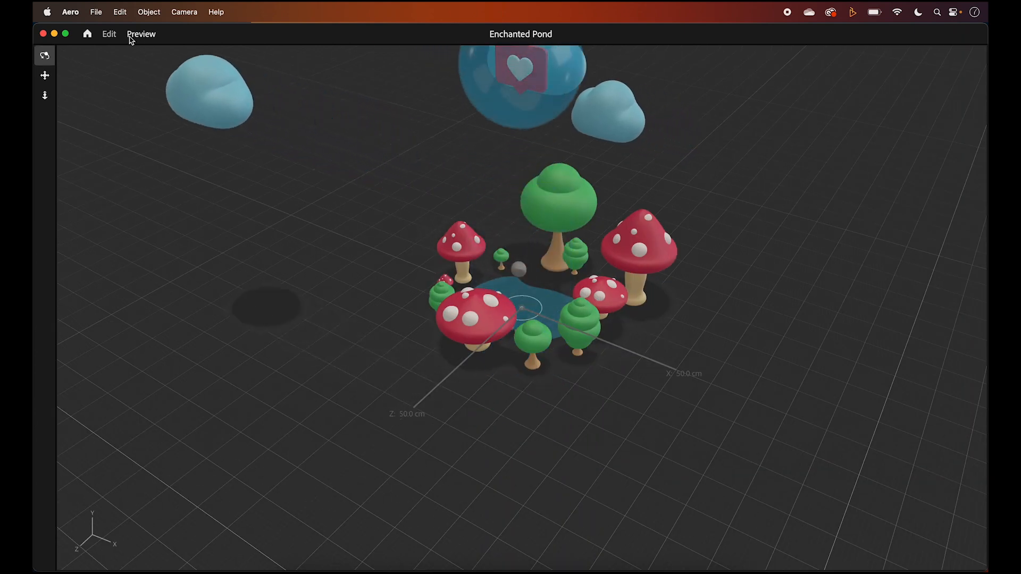
click(109, 34)
click(707, 547)
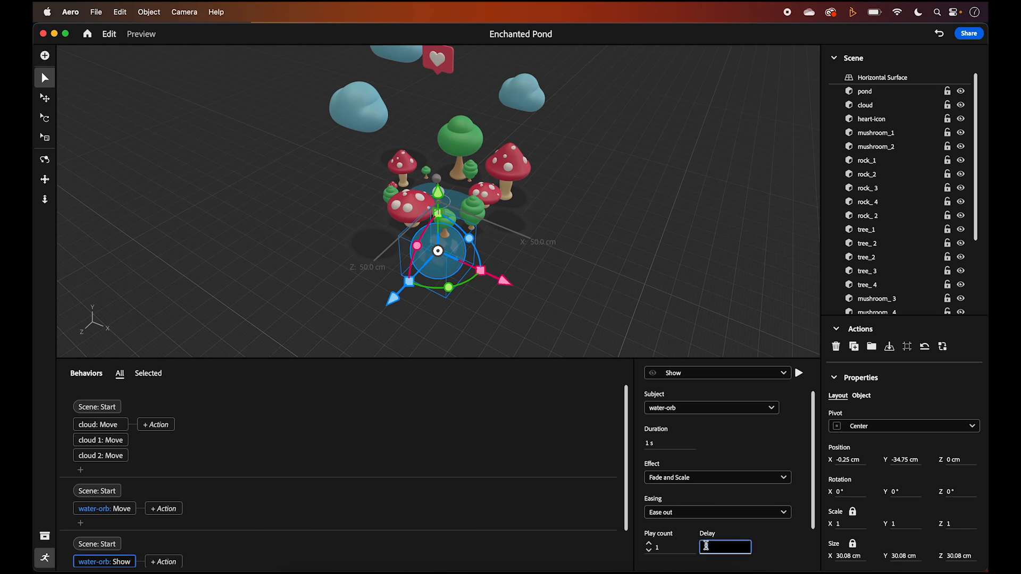
text(0)
key(Return)
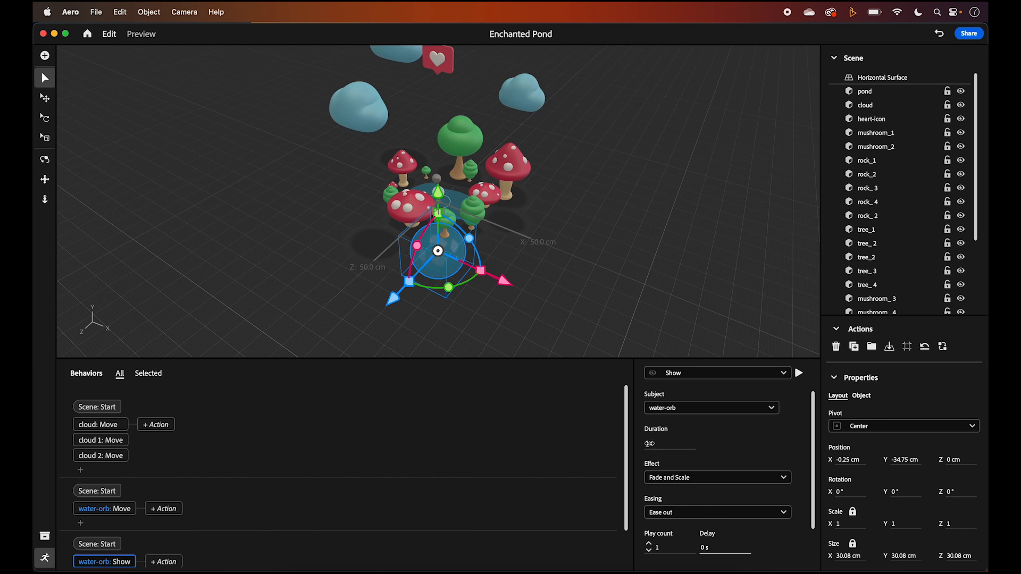
Step: Set the duration of the water orb's Show action to 3 s and preview the scene twice
click(649, 443)
key(Return)
click(148, 37)
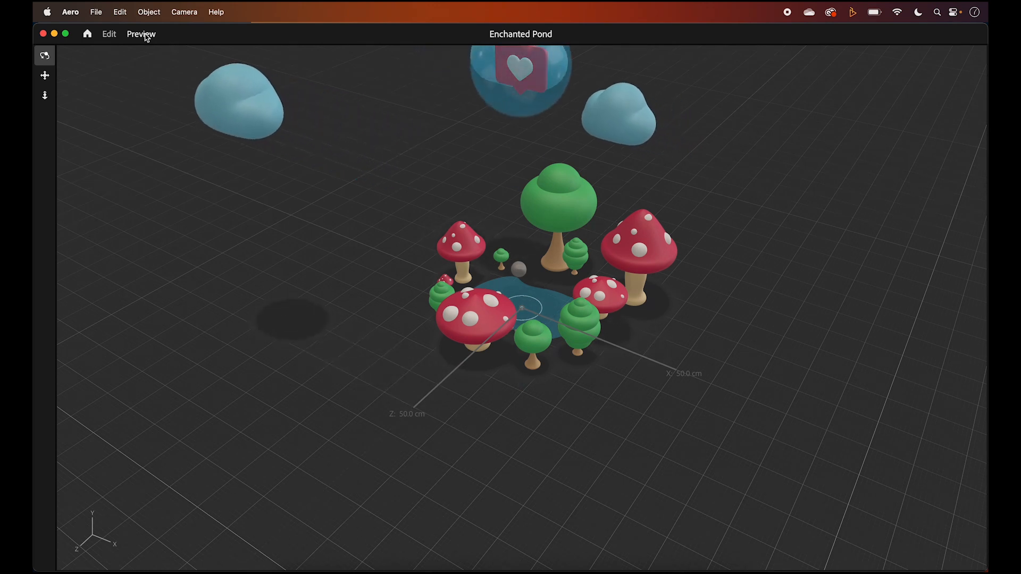
click(110, 36)
click(141, 37)
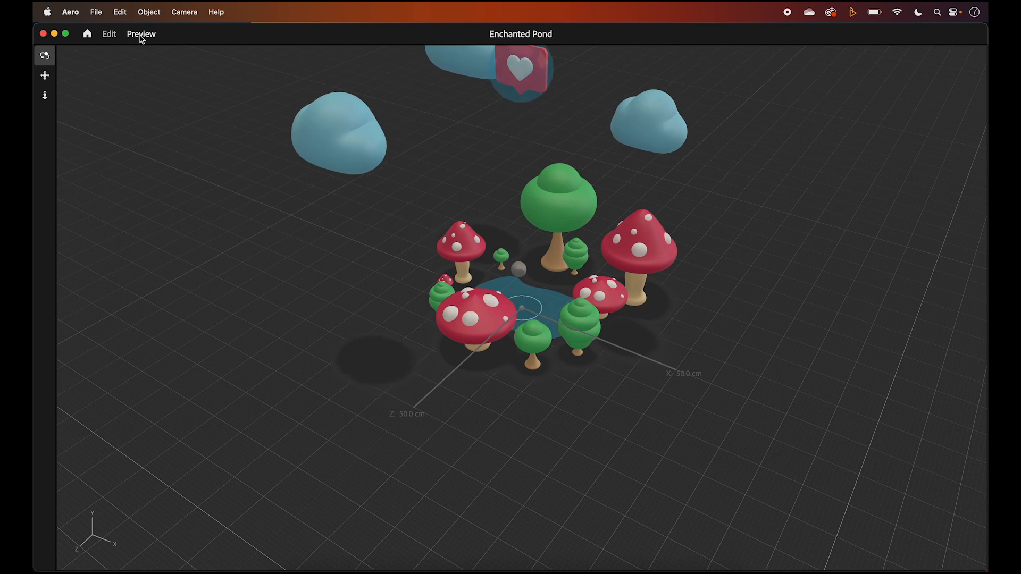
click(109, 34)
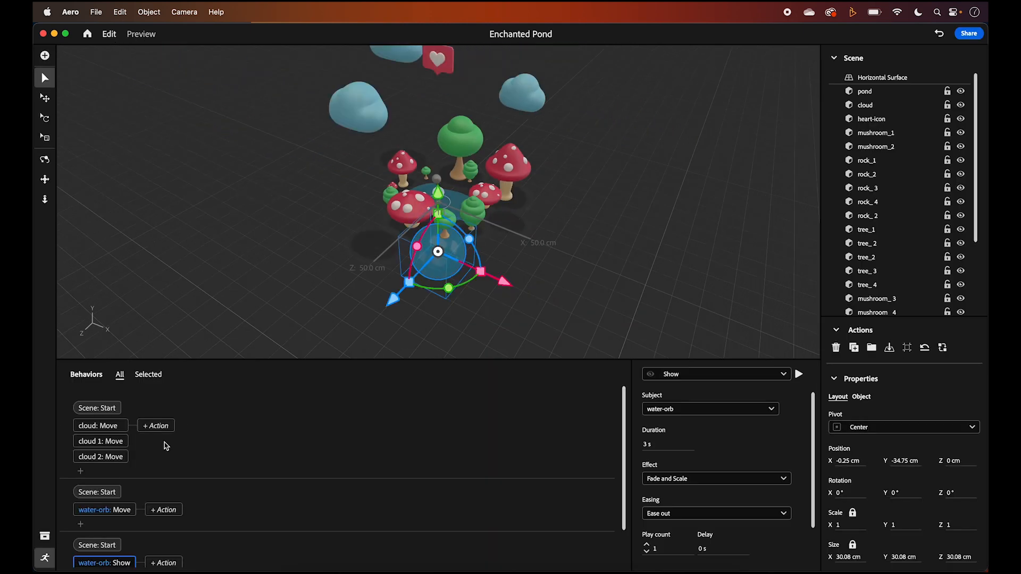
Step: Set the duration of the water orb's Move action to 3 s and preview the whole scene
click(115, 508)
click(648, 479)
text(3)
key(Return)
click(142, 34)
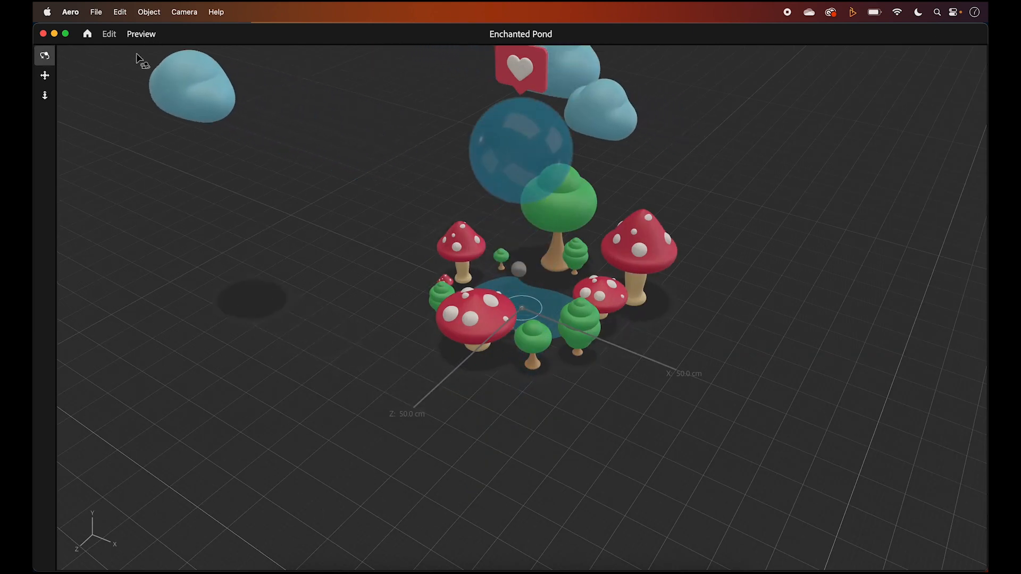
Step: Try a 2 s delay on the water orb's Show action, preview the scene and return to editing
click(109, 33)
click(702, 551)
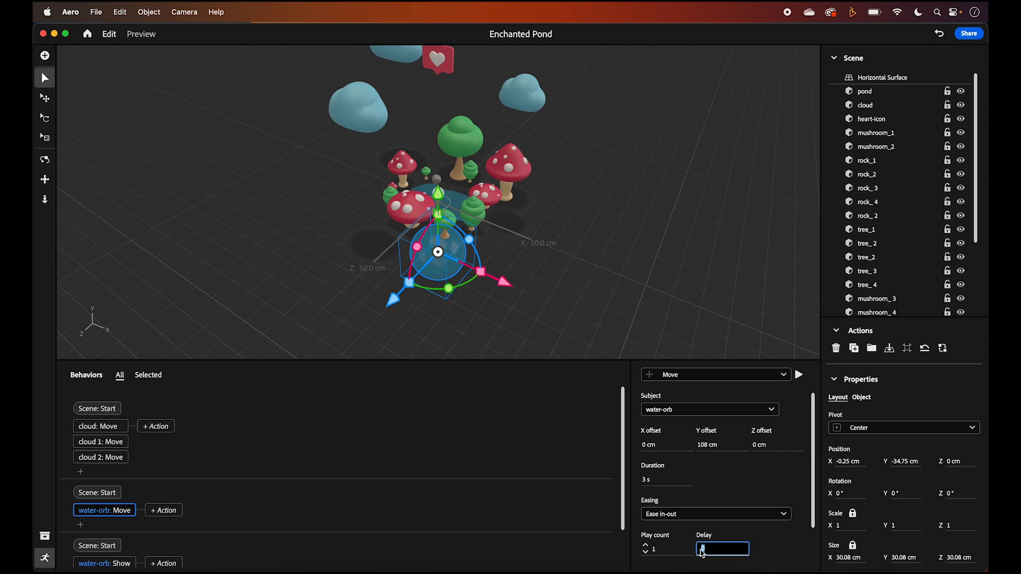
click(120, 563)
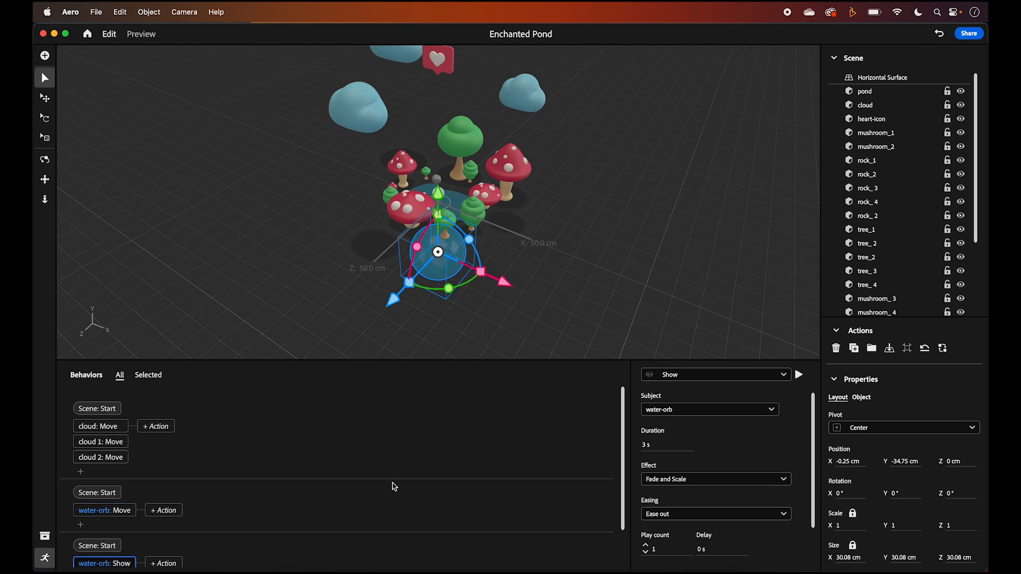
click(705, 549)
text(2)
key(Return)
scroll(170, 512, down, 1)
click(137, 35)
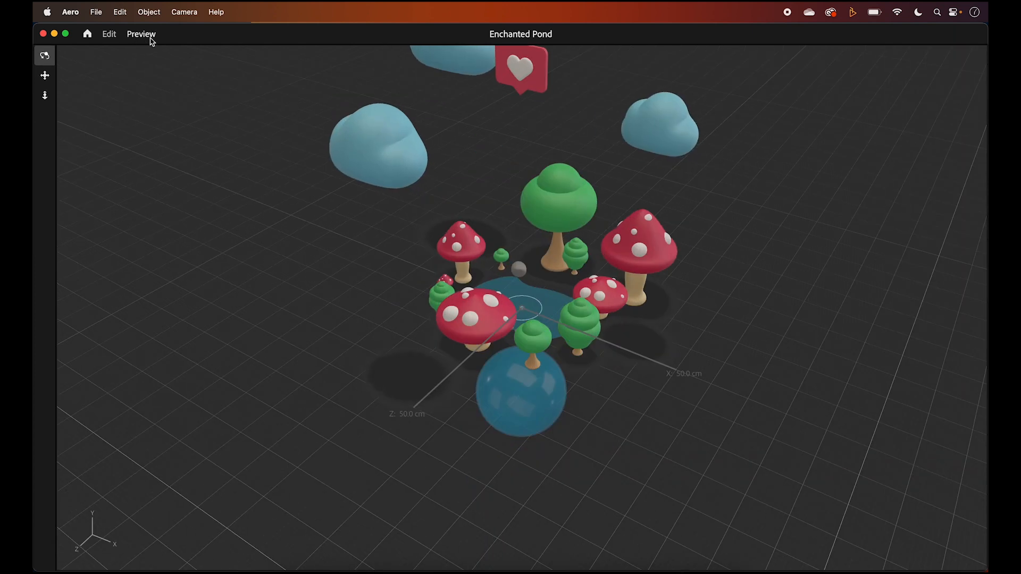
click(109, 35)
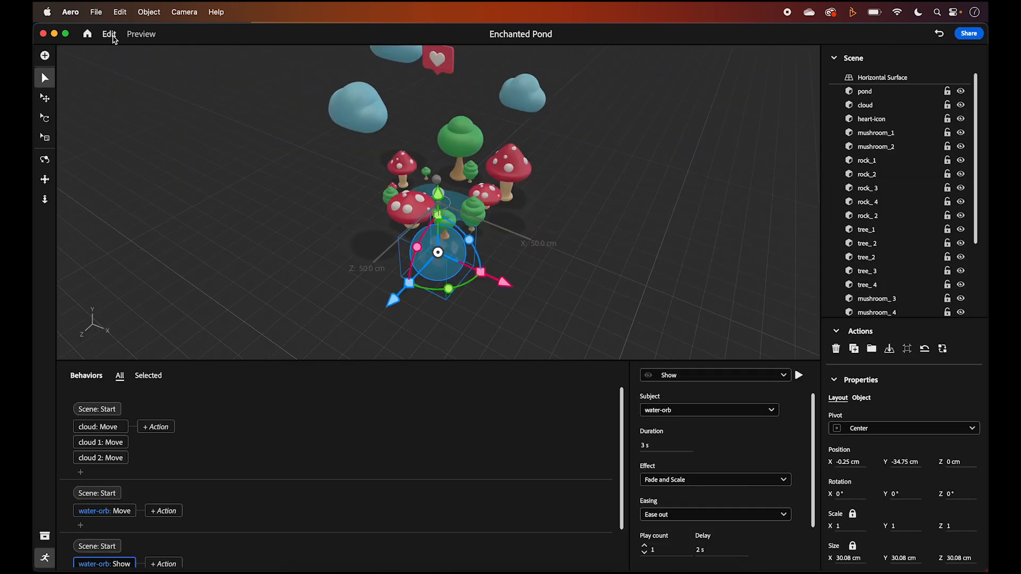
Step: Add a parallel Hide action for the water orb, place it above its Show action and preview the scene
scroll(193, 526, down, 2)
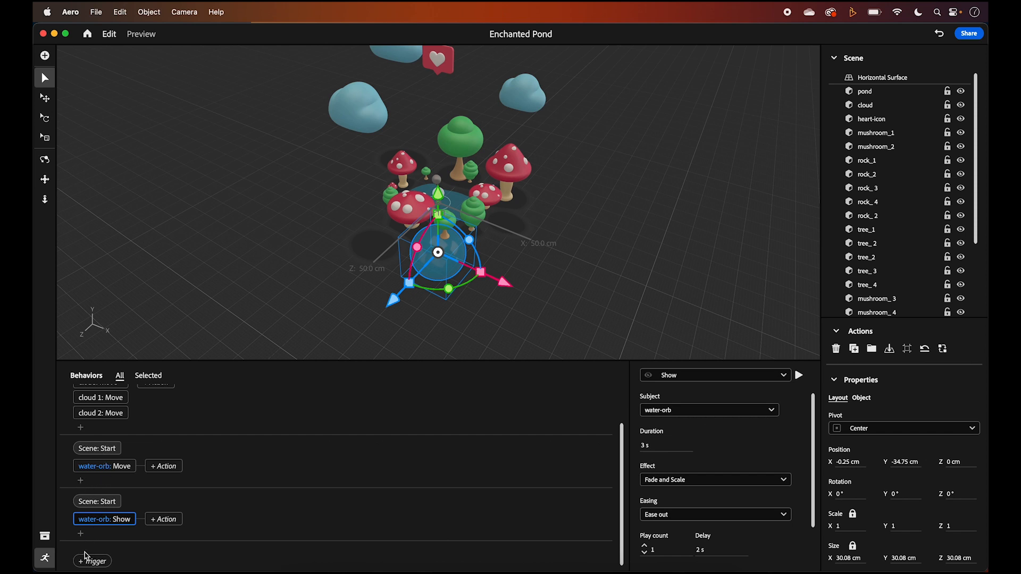
click(97, 529)
click(104, 463)
drag(128, 542, 128, 530)
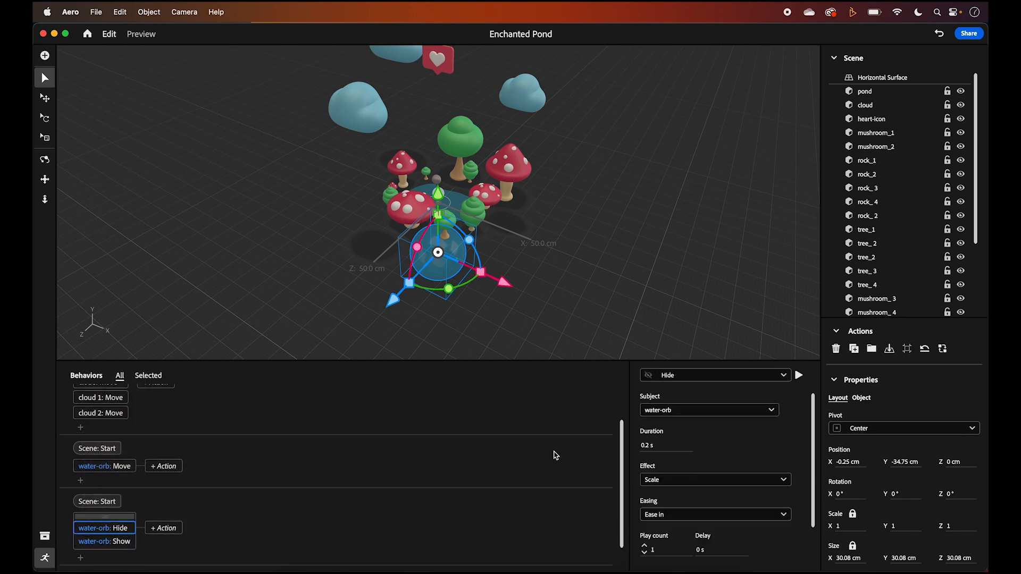
click(138, 33)
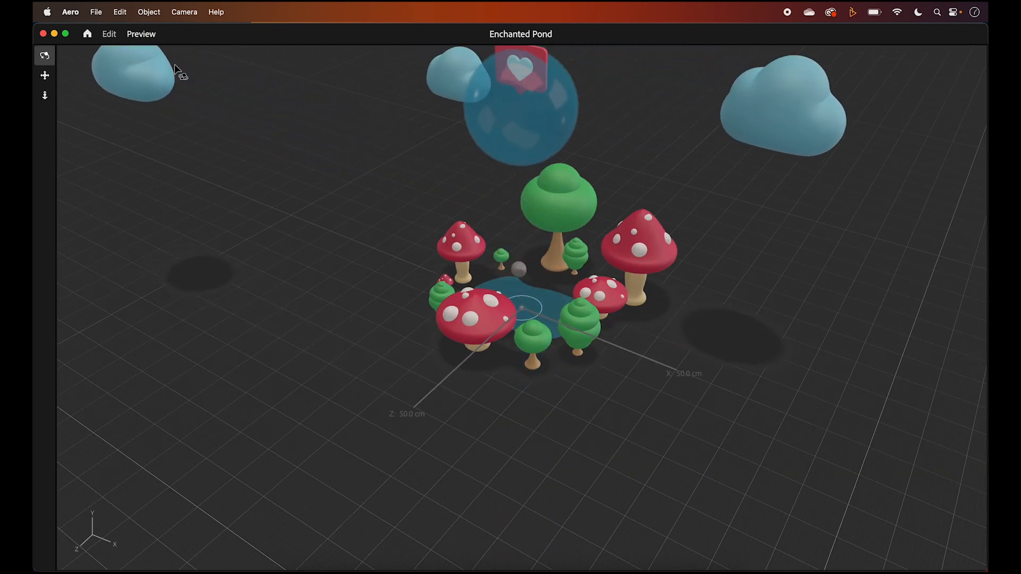
click(109, 34)
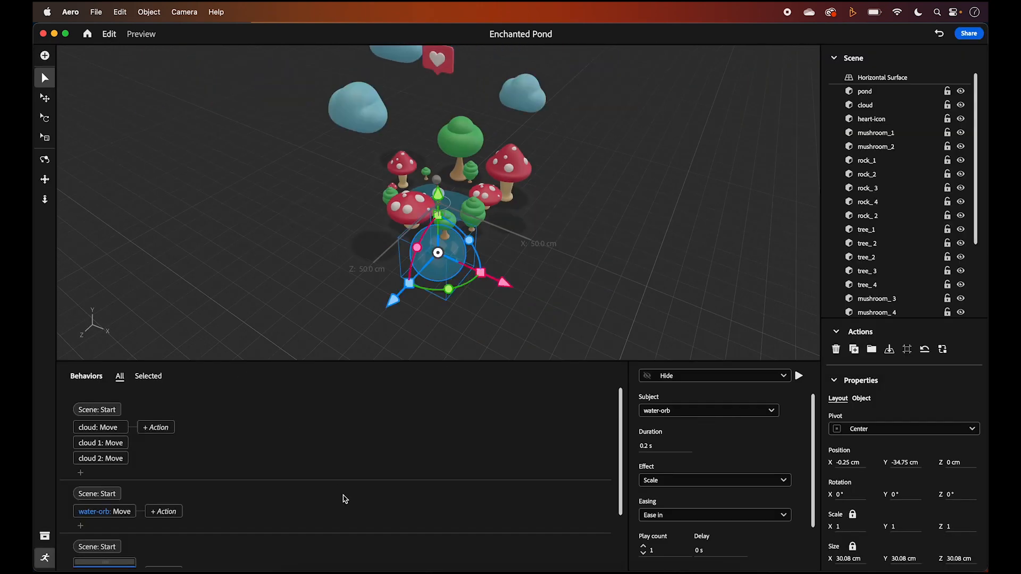
Step: Set the delay of the water orb's Show action to 3 s and preview the scene from another angle
scroll(345, 499, down, 3)
click(115, 518)
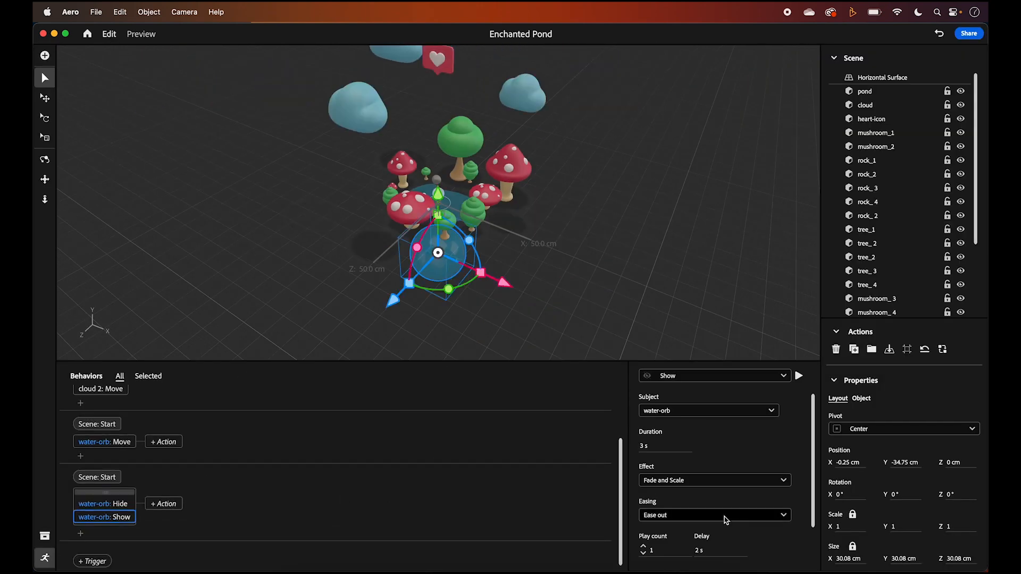
scroll(732, 535, down, 2)
click(700, 506)
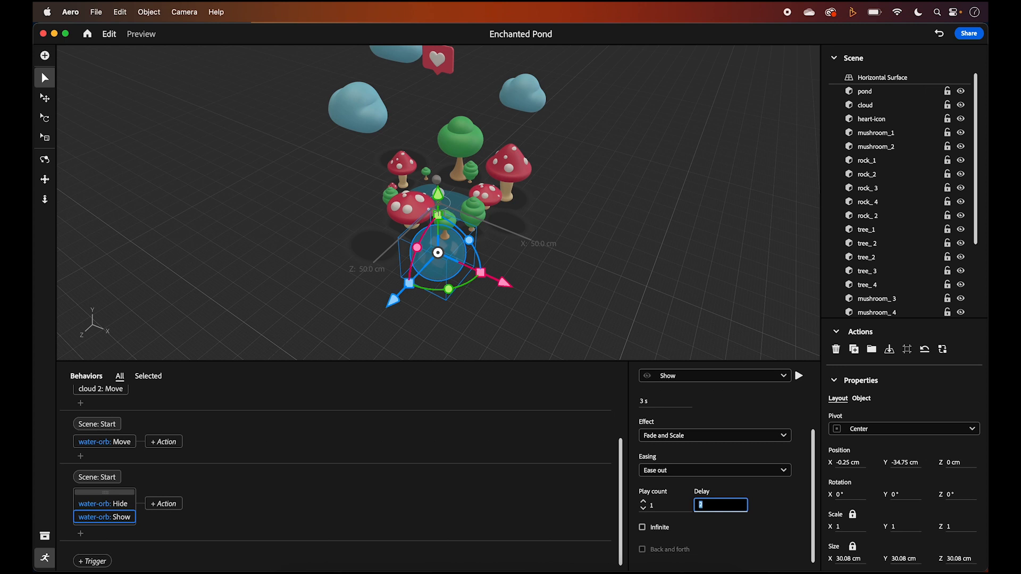
key(Return)
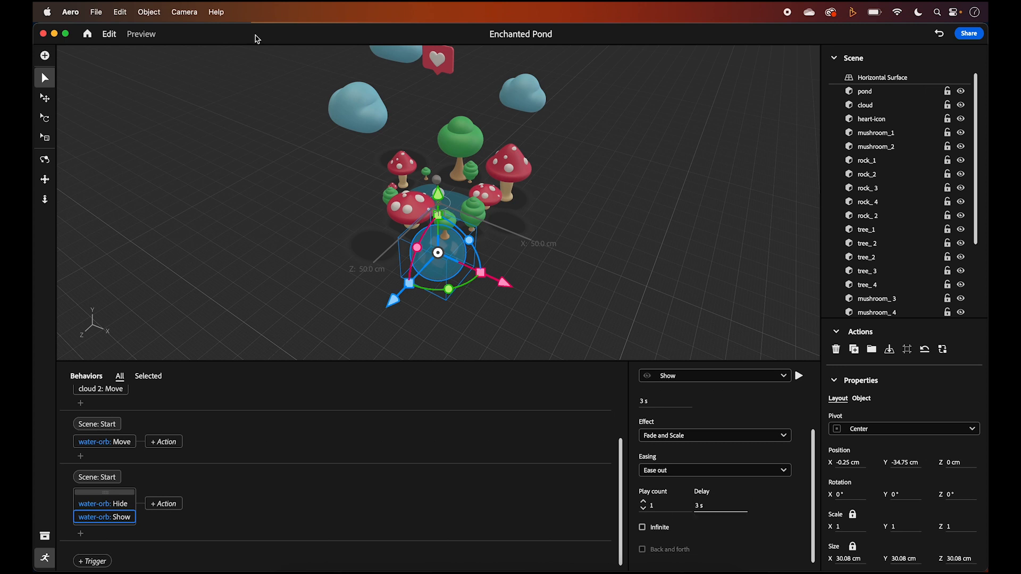
click(141, 34)
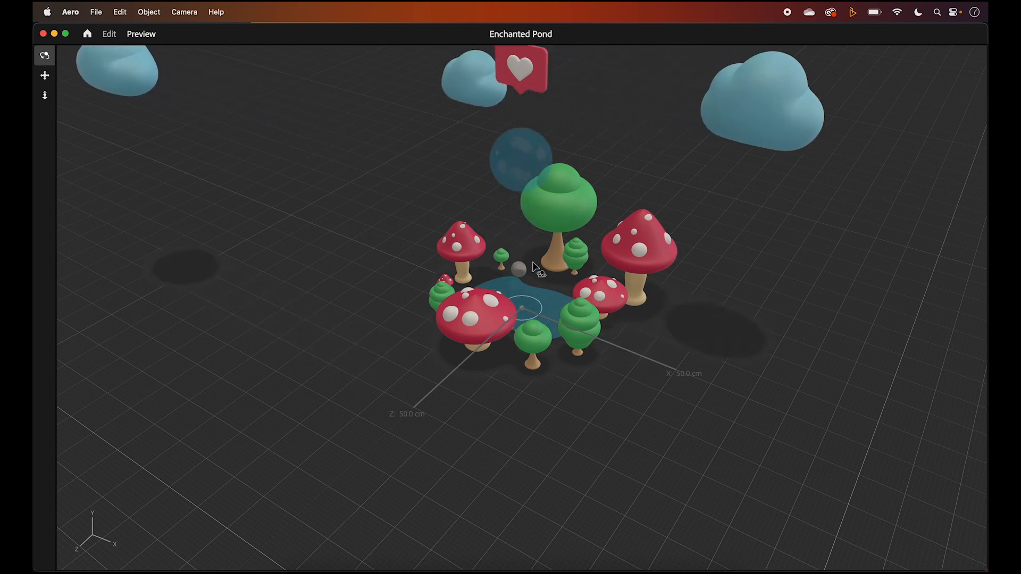
drag(333, 330, 406, 363)
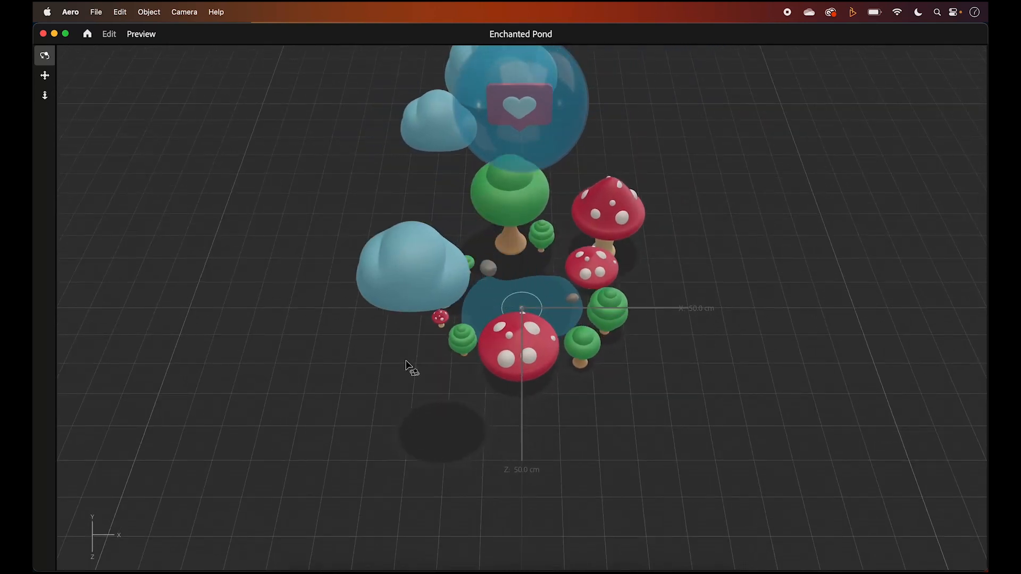
click(110, 35)
Step: Add another Start trigger with a Wait action as its first action and set the wait duration
scroll(173, 537, down, 3)
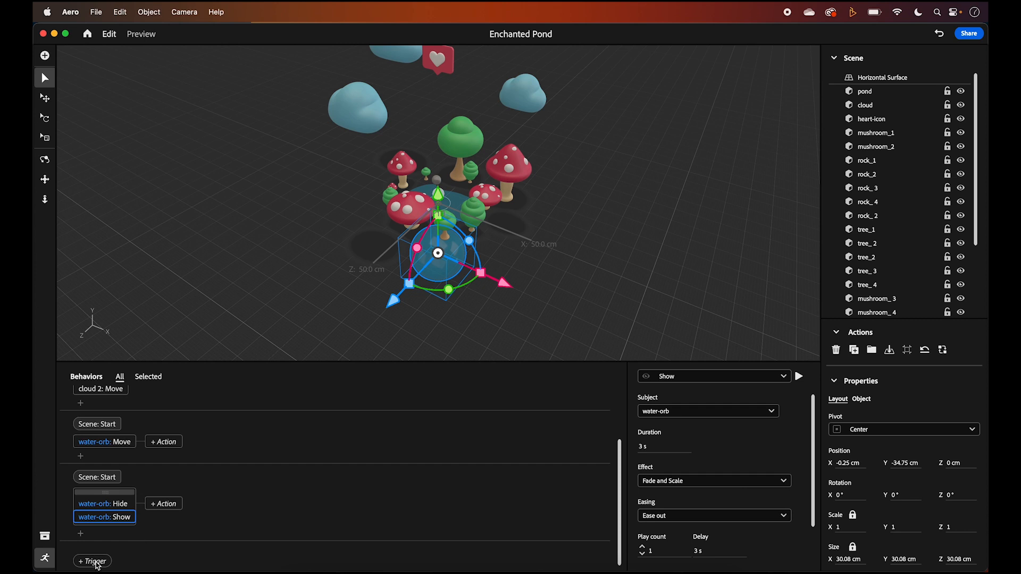
click(92, 562)
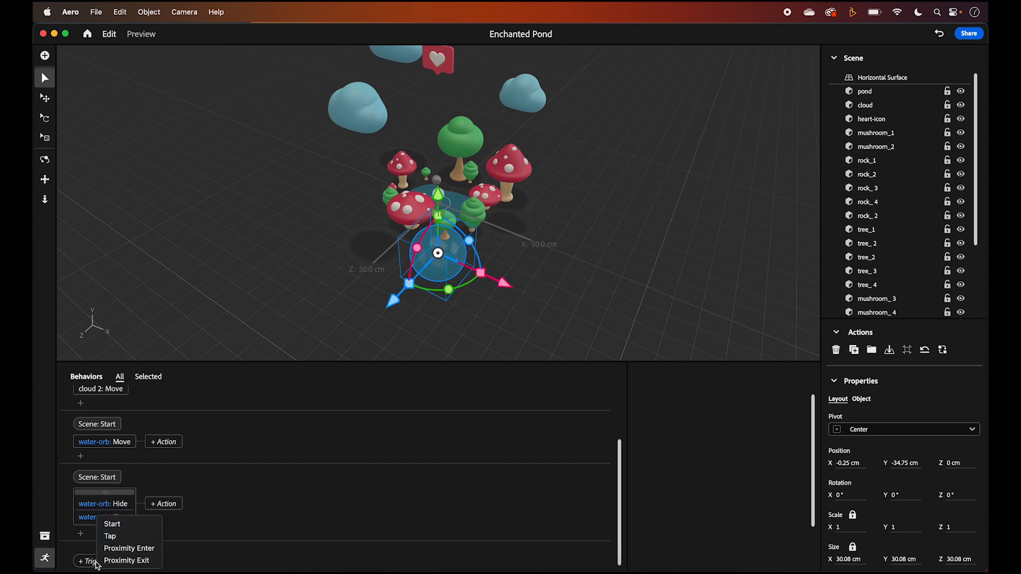
click(124, 525)
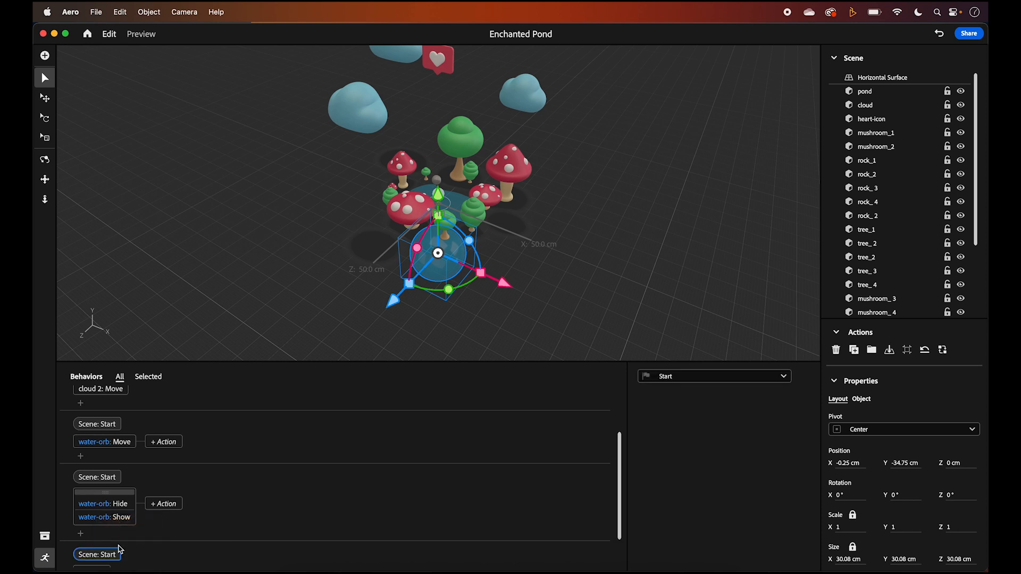
scroll(121, 548, down, 2)
click(96, 530)
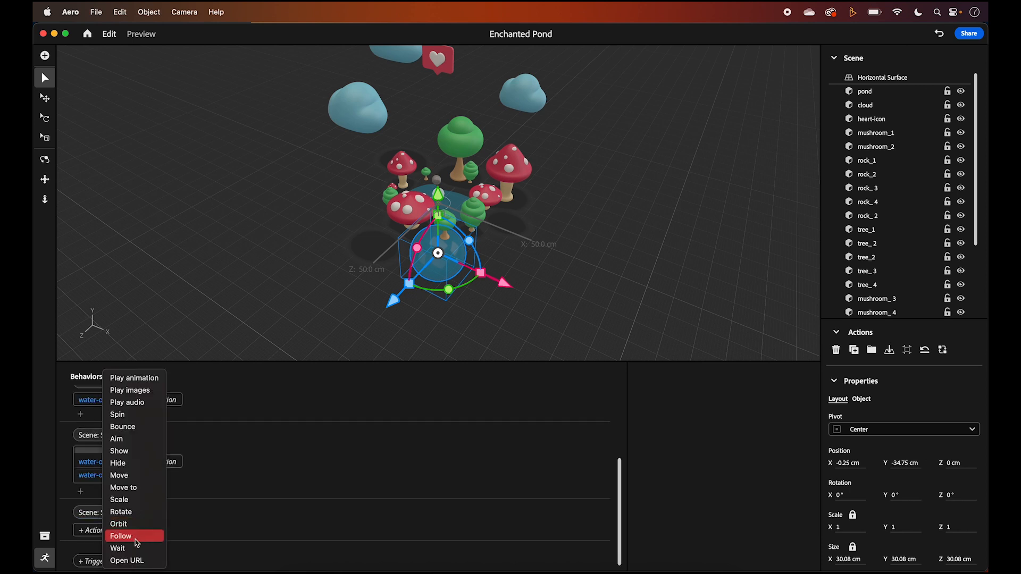
click(134, 550)
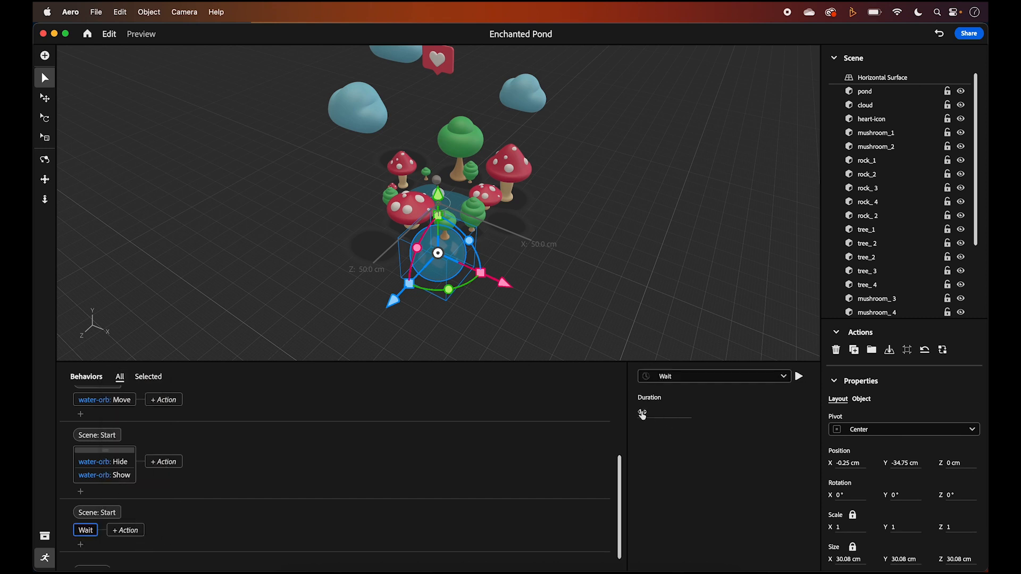
click(645, 414)
key(Return)
Step: Add a Show action for the heart icon following the Wait action
click(126, 530)
scroll(885, 135, down, 5)
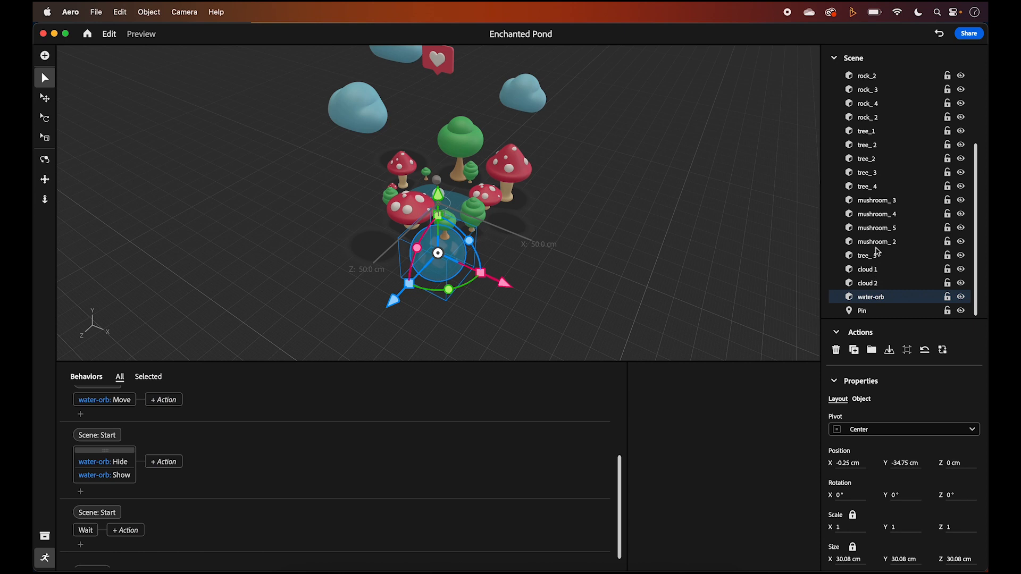
click(438, 62)
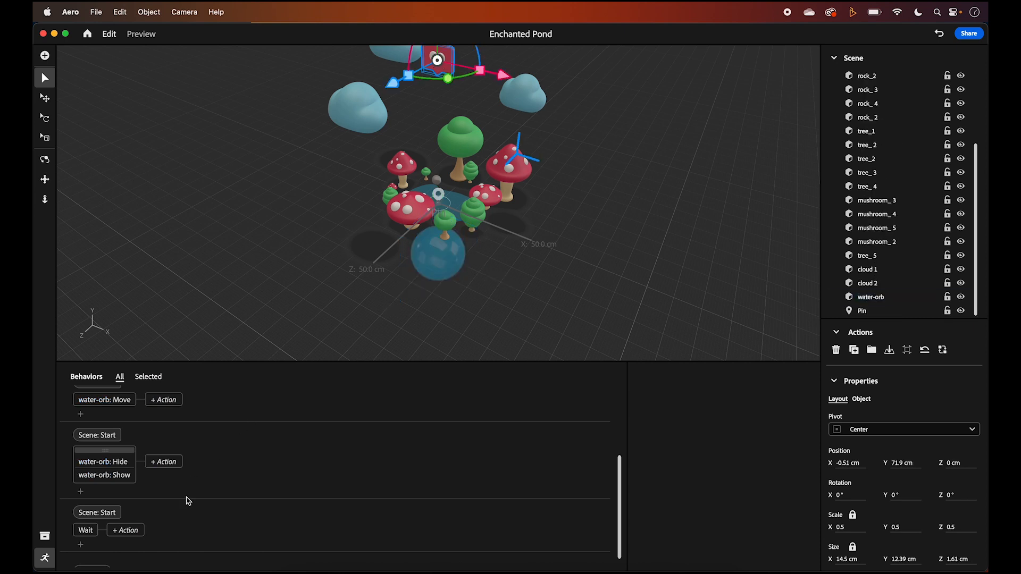
scroll(188, 501, down, 1)
click(122, 519)
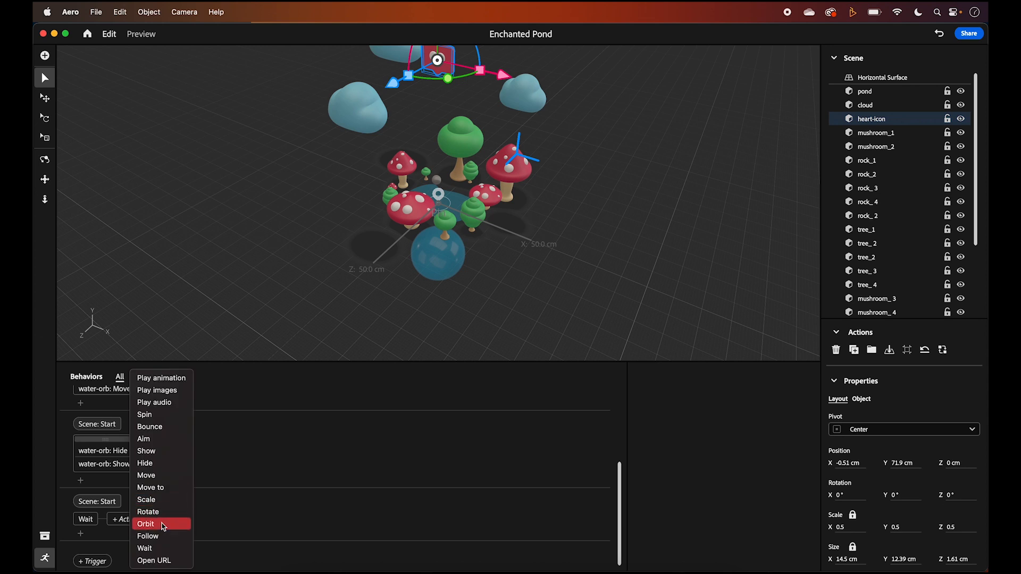
click(162, 452)
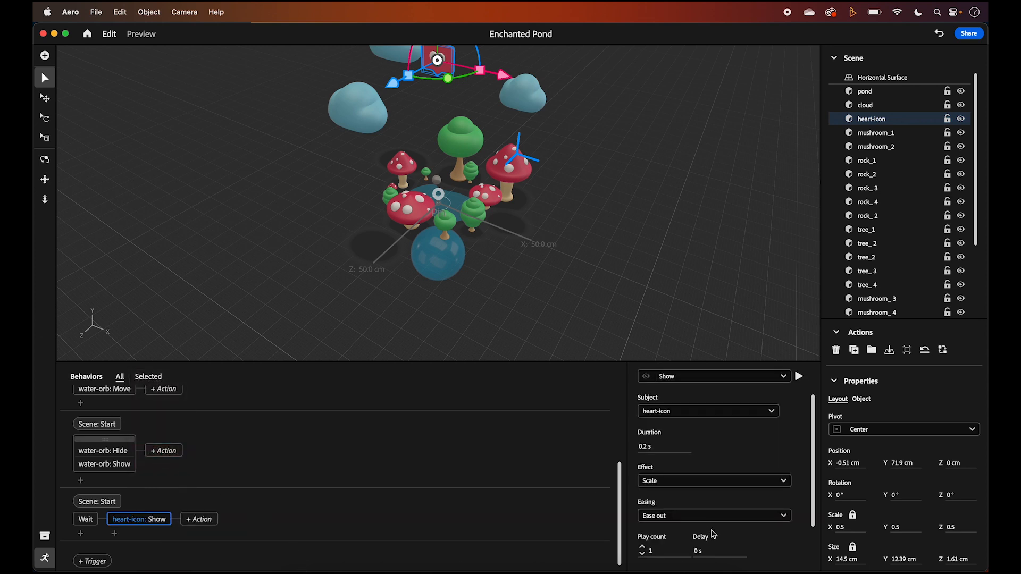
Step: Set the heart icon's Show action to the Fade effect with a 1 s duration and preview the scene
click(694, 485)
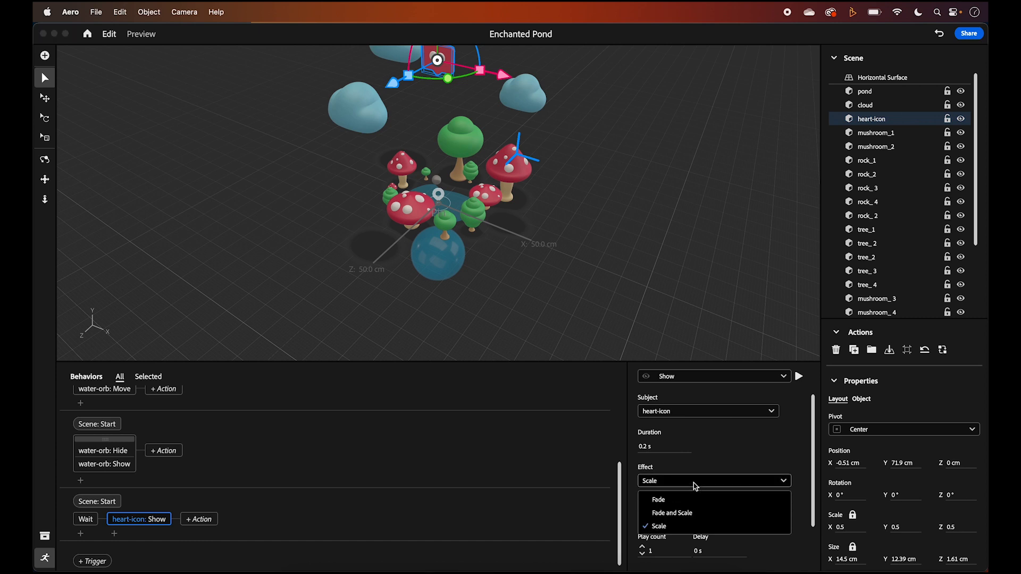
click(687, 500)
click(646, 446)
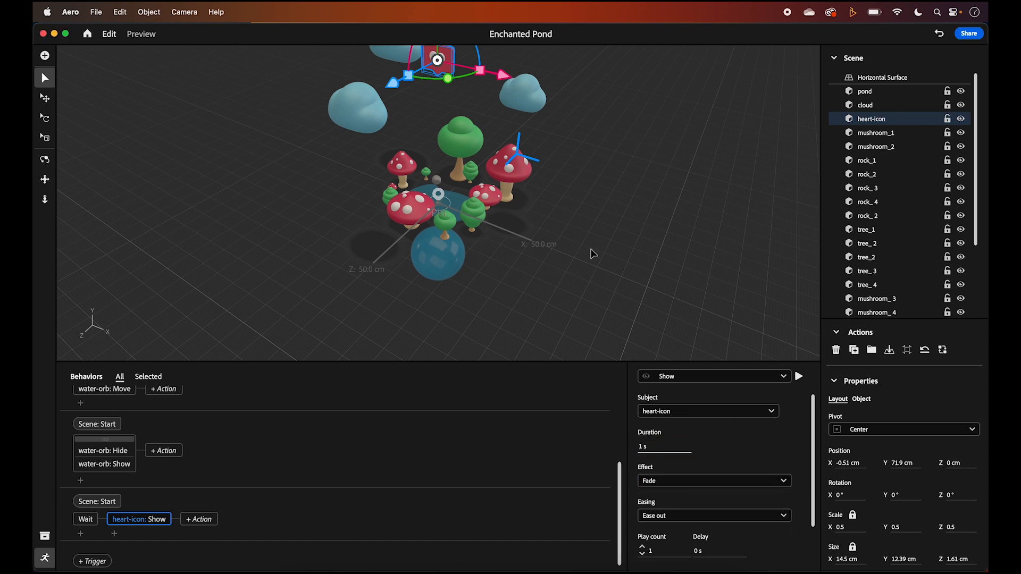
click(141, 34)
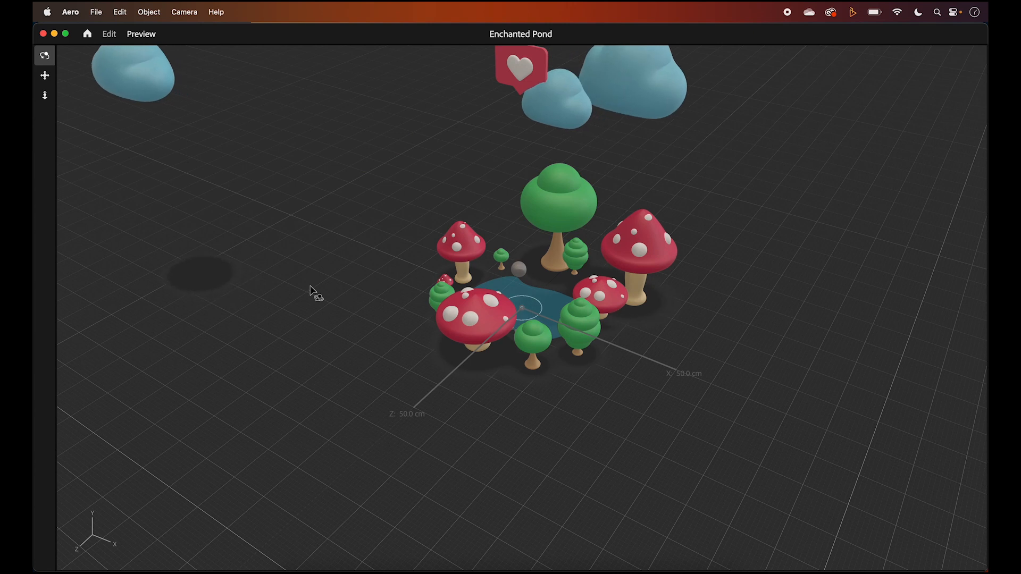
click(109, 34)
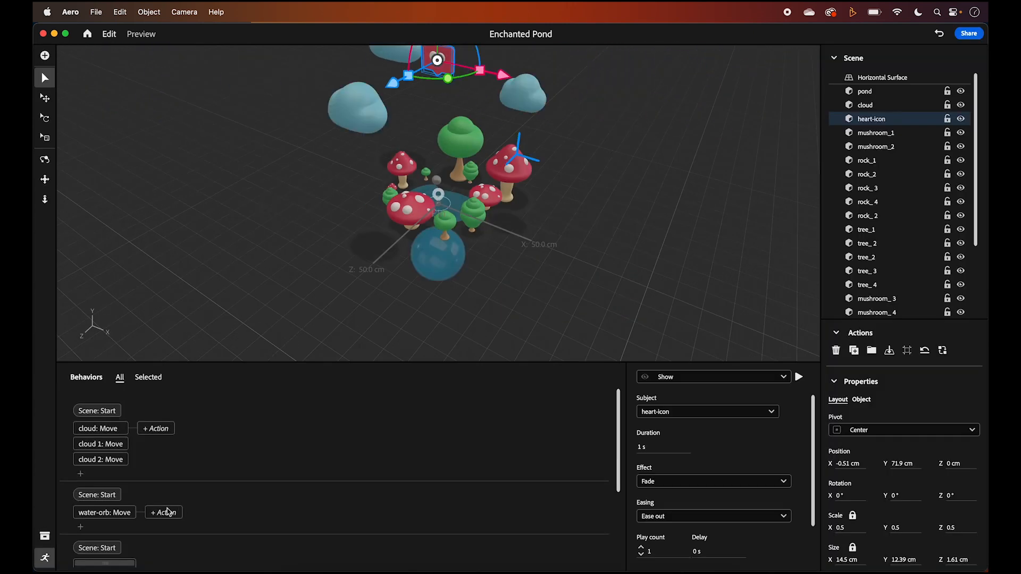
Step: Try a parallel Hide action above the heart icon's Show action in the preview, and delete that Hide action
scroll(189, 521, down, 5)
click(116, 534)
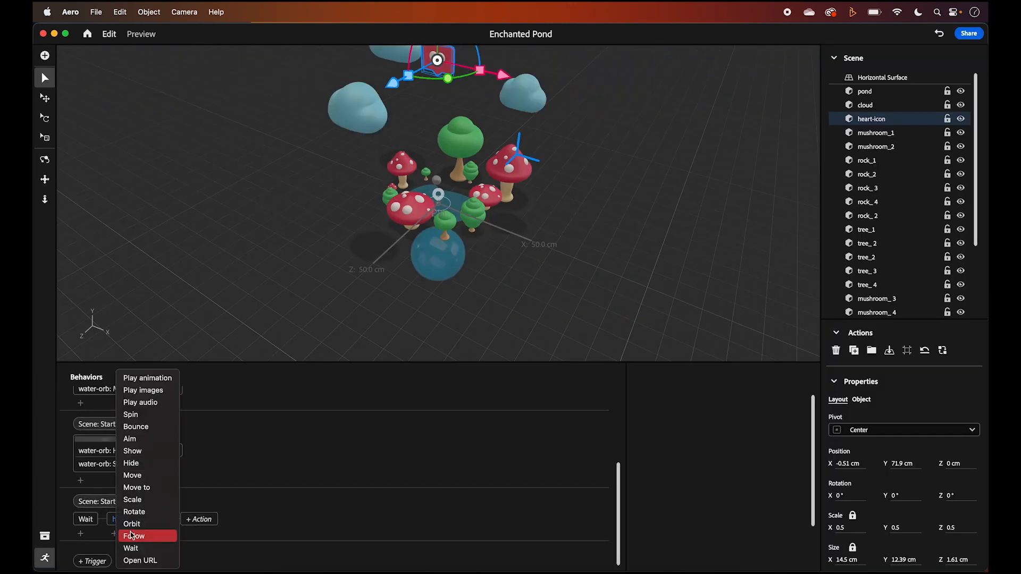
click(148, 467)
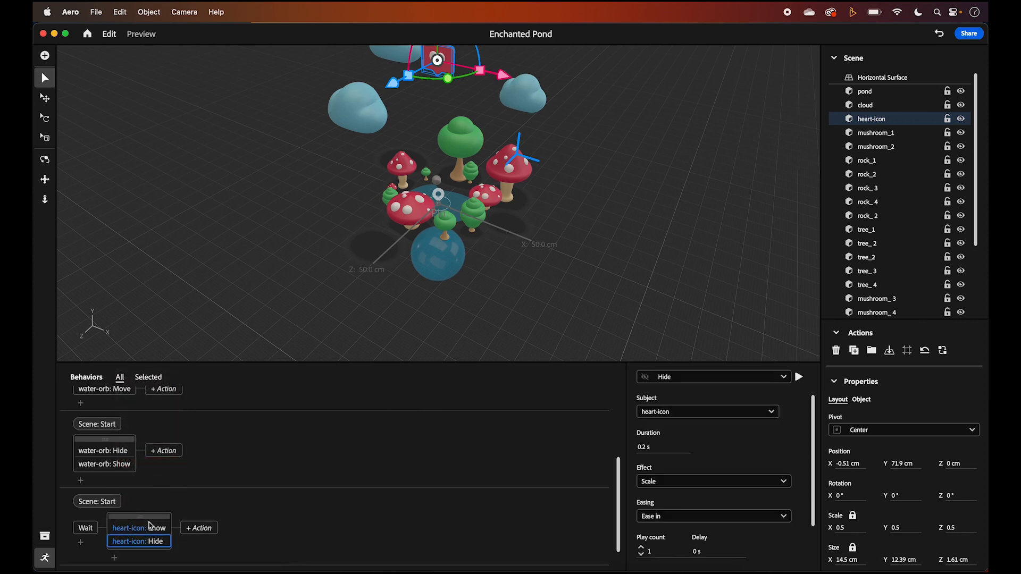
drag(144, 542, 145, 528)
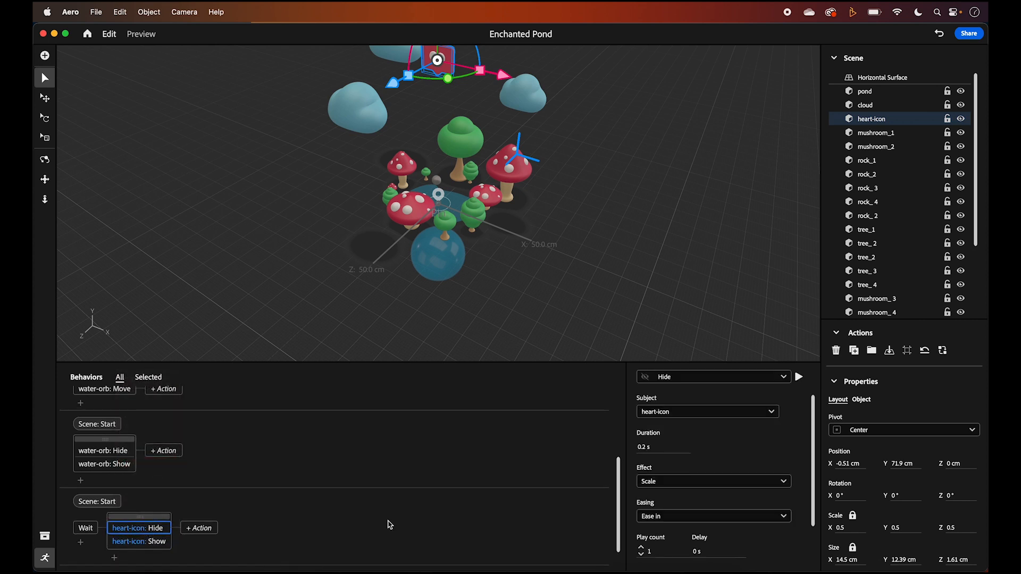
scroll(680, 508, down, 2)
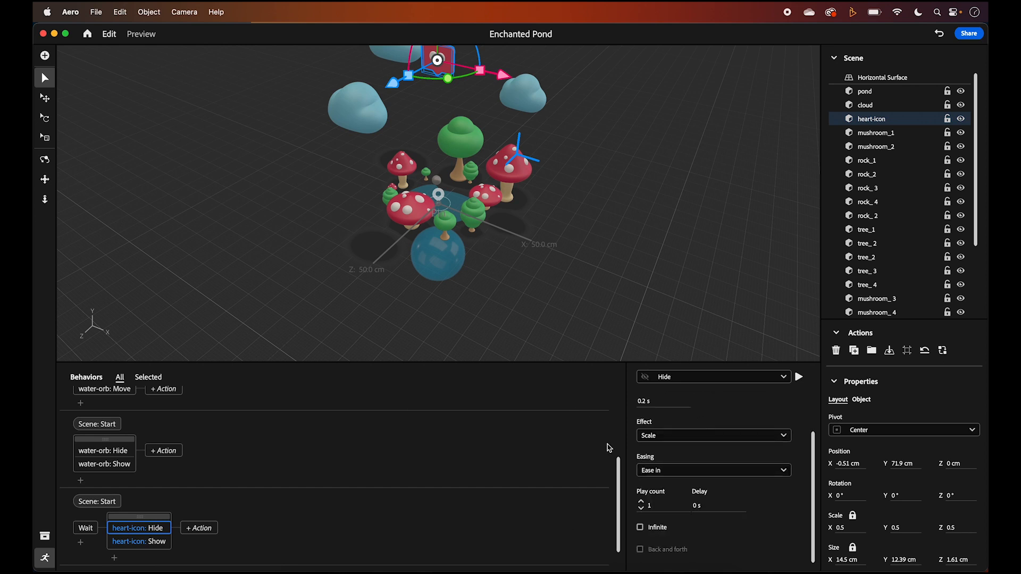
click(139, 34)
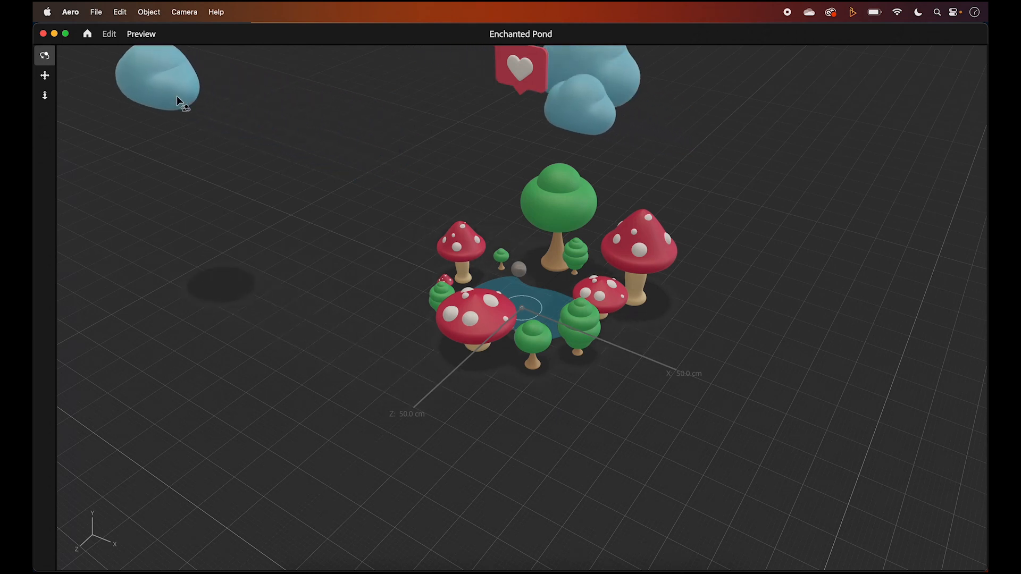
click(109, 35)
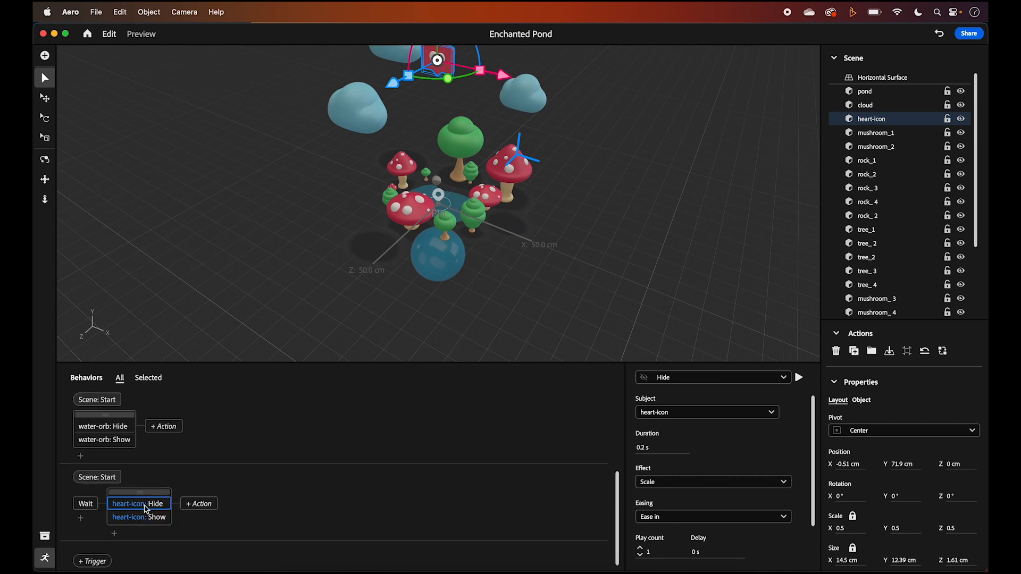
key(Delete)
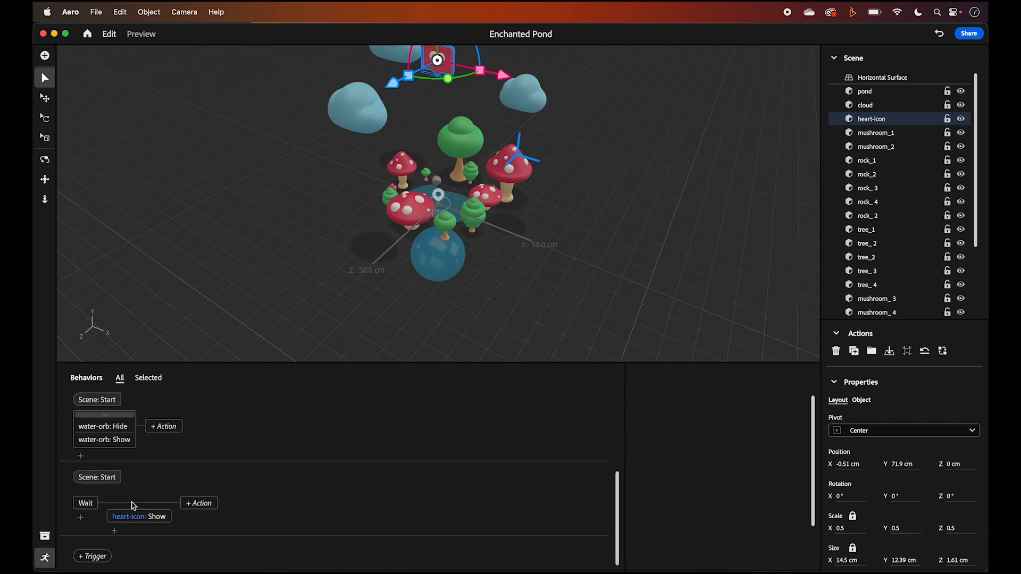
Step: Add a Hide action for the heart icon parallel to the Wait action and place it above Wait
click(81, 534)
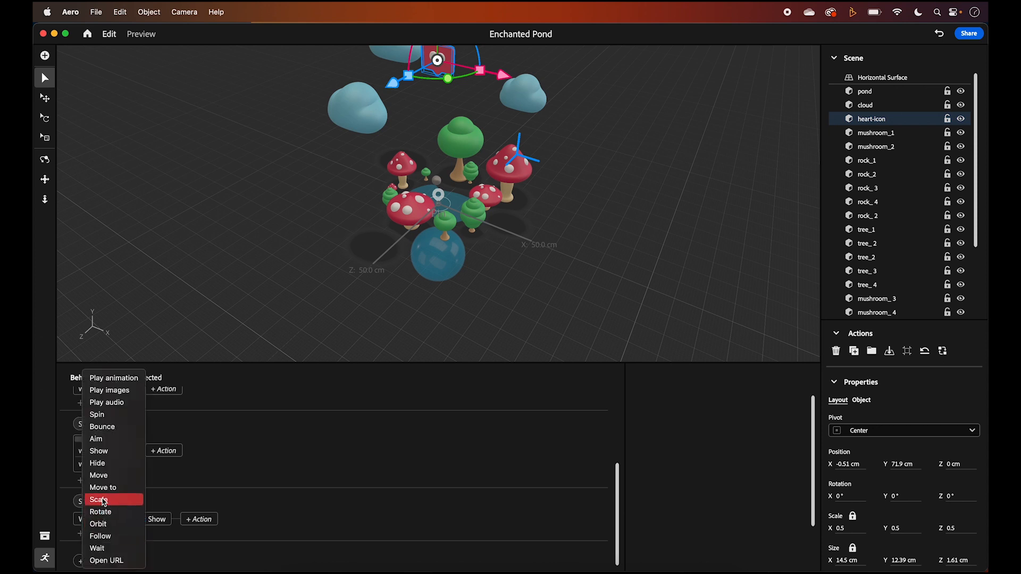
click(101, 464)
drag(97, 541, 101, 526)
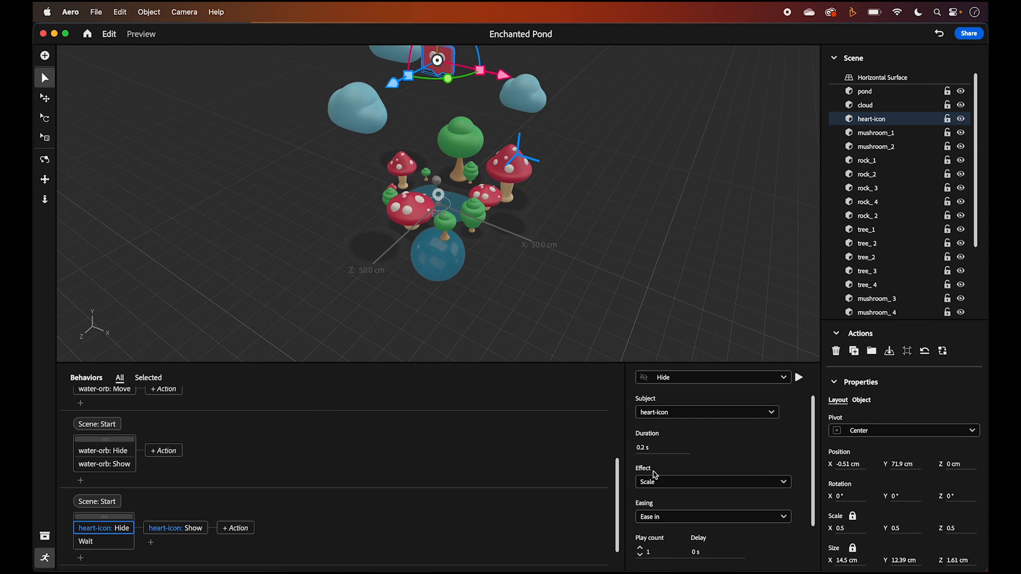
Step: Set the heart icon's Hide action to a 0 s duration with the Fade effect and preview the scene
scroll(666, 492, down, 2)
click(142, 35)
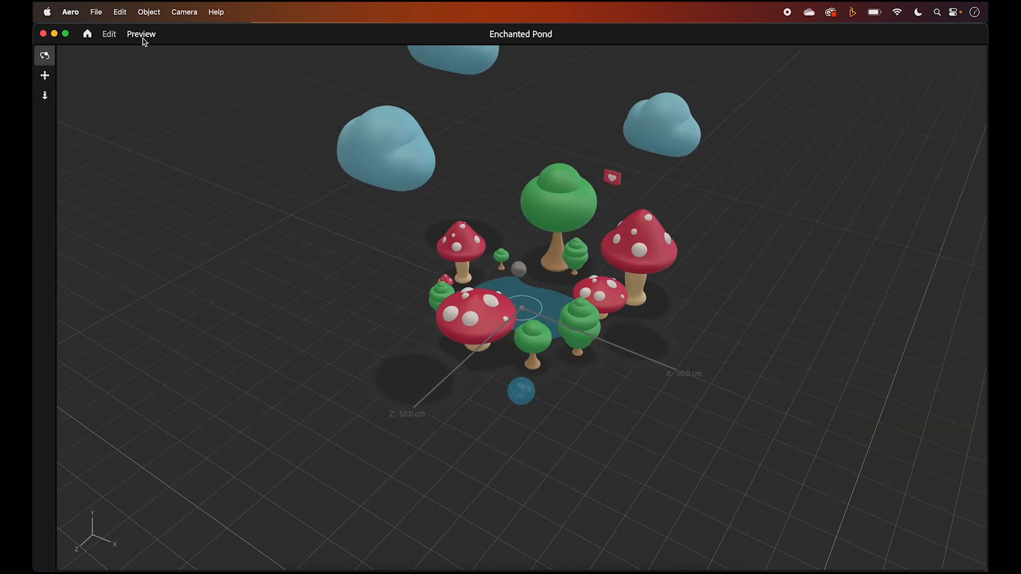
click(110, 35)
scroll(145, 515, down, 3)
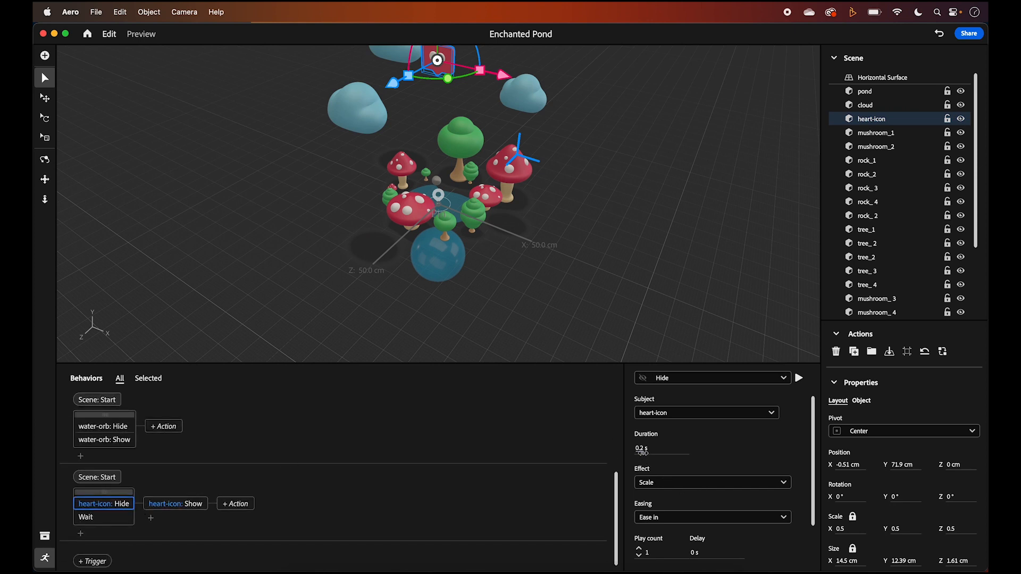
scroll(739, 495, down, 2)
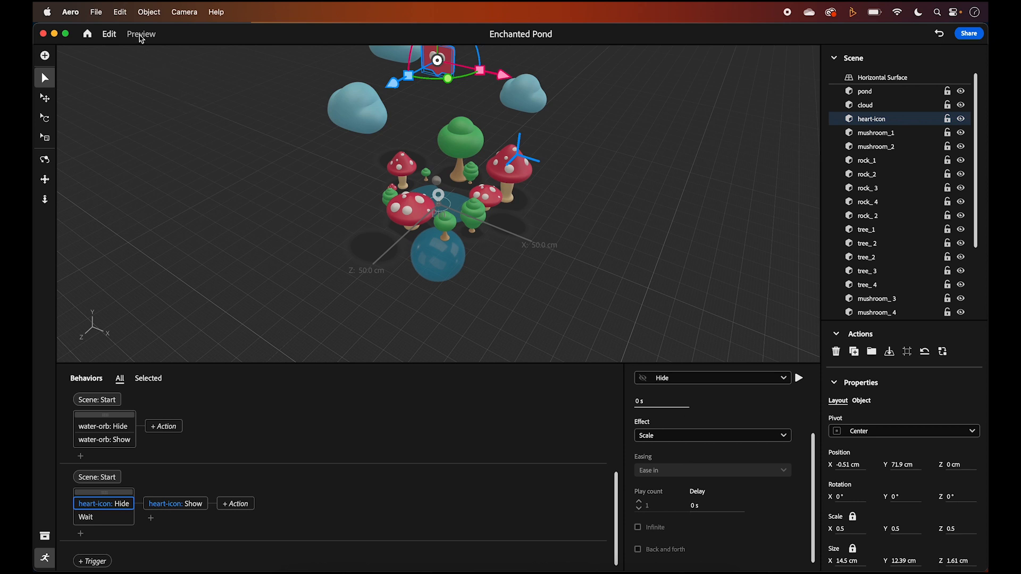
click(651, 440)
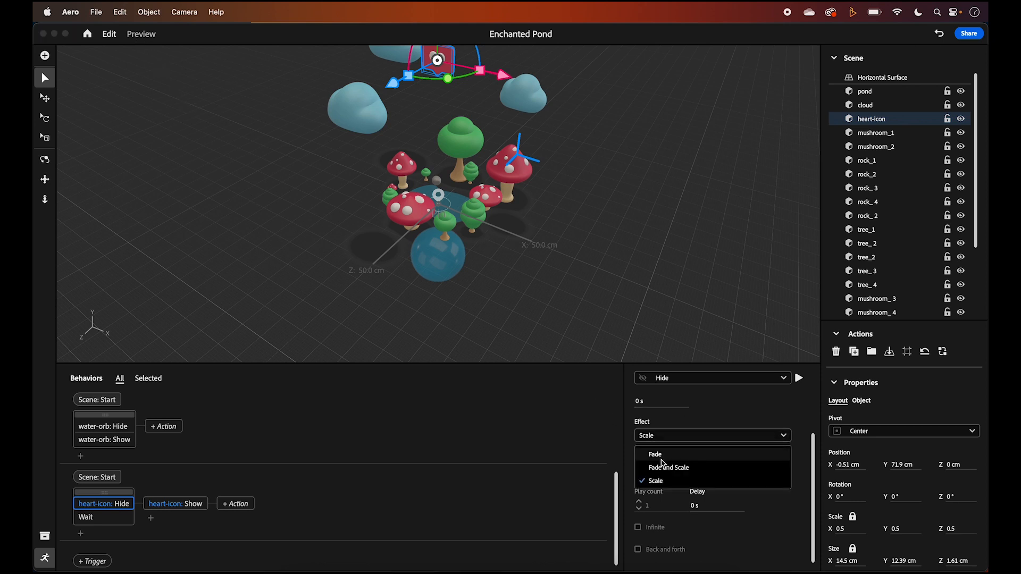
click(657, 455)
click(139, 34)
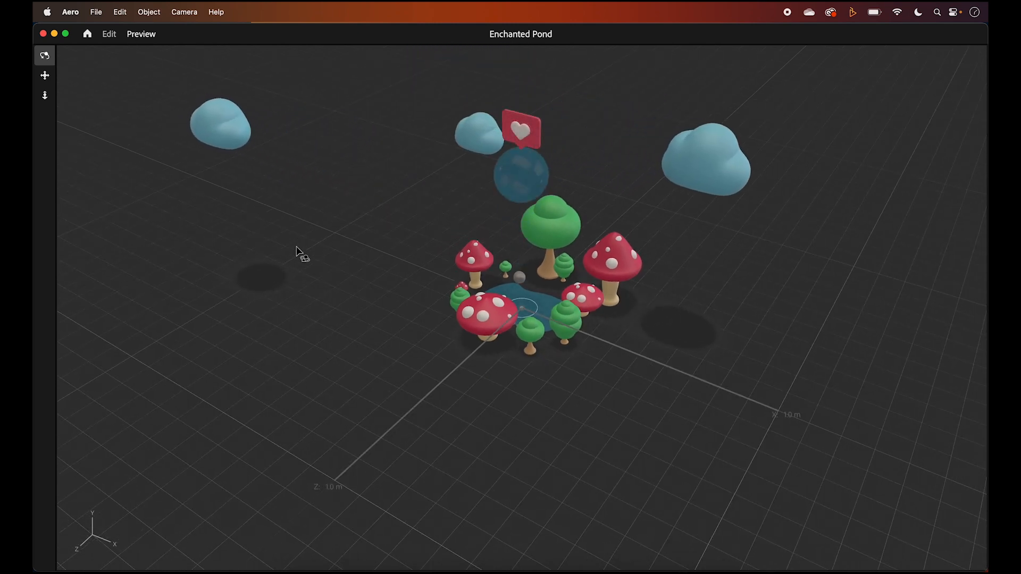
click(109, 35)
Step: Set the duration of the Wait action before the heart icon's Show action to 5 s and preview the scene
scroll(223, 547, down, 4)
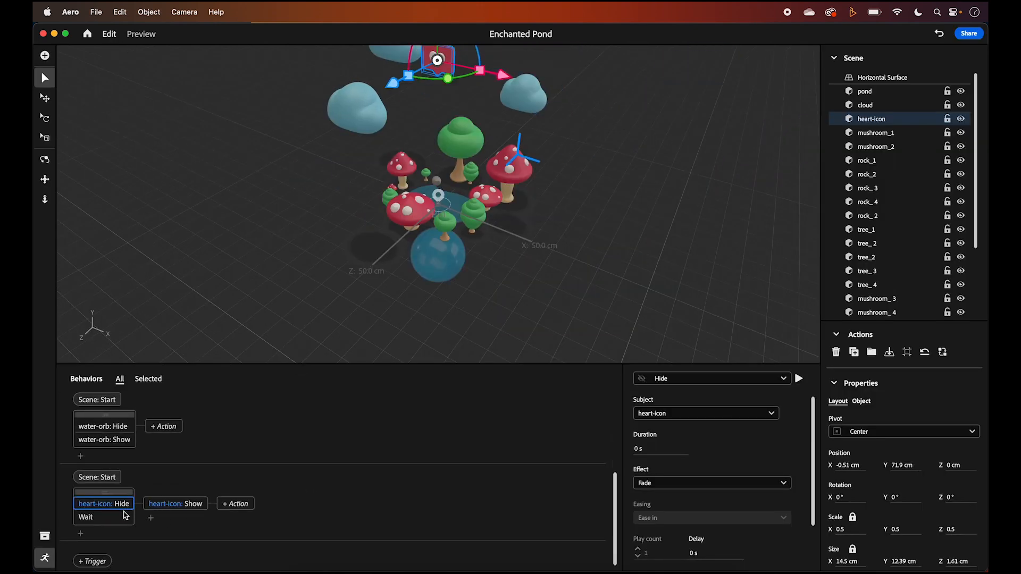
click(116, 520)
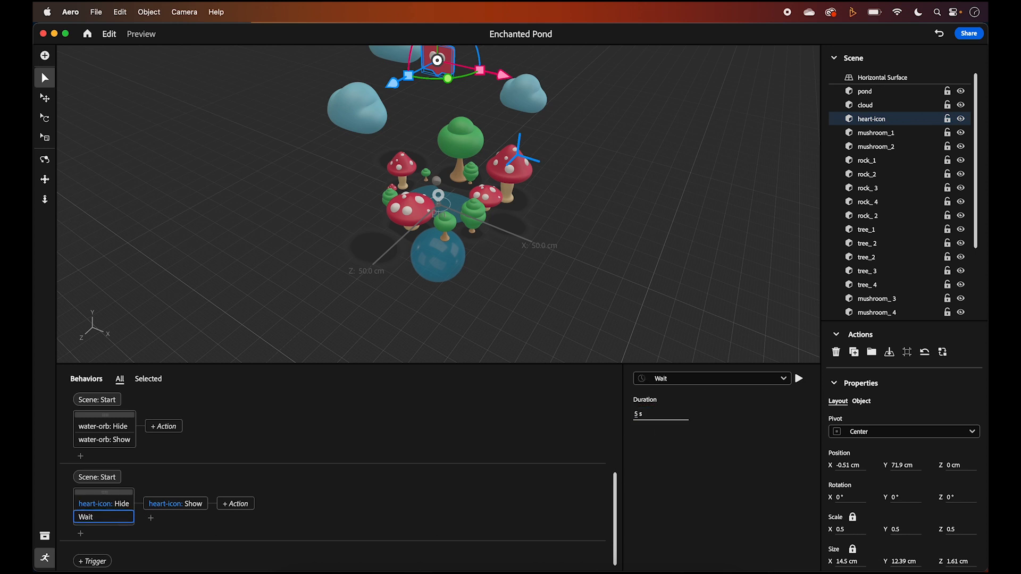
click(149, 34)
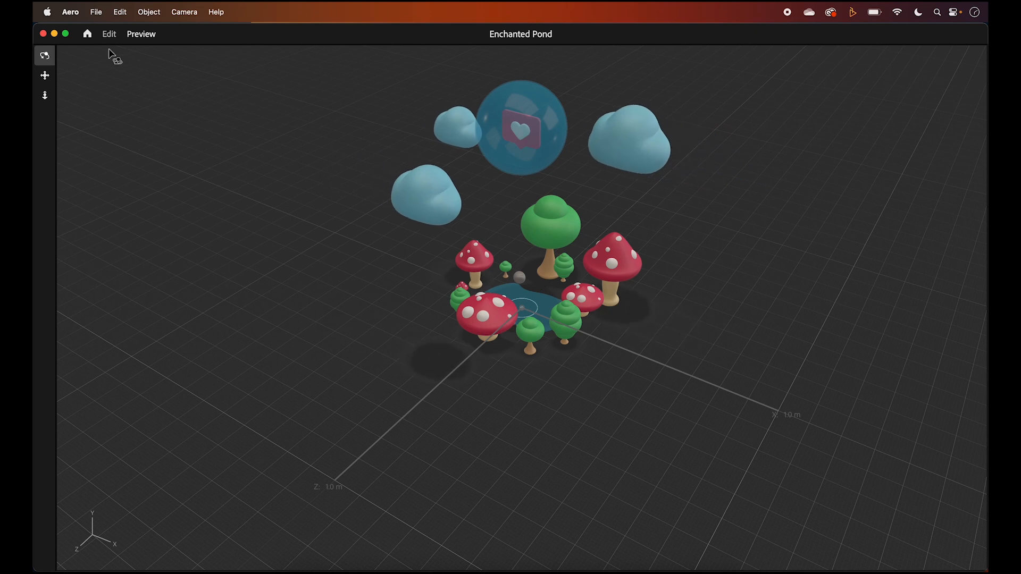
click(110, 35)
Step: Add a 3 s Wait action following the water orb's parallel Hide and Show actions
scroll(217, 520, down, 5)
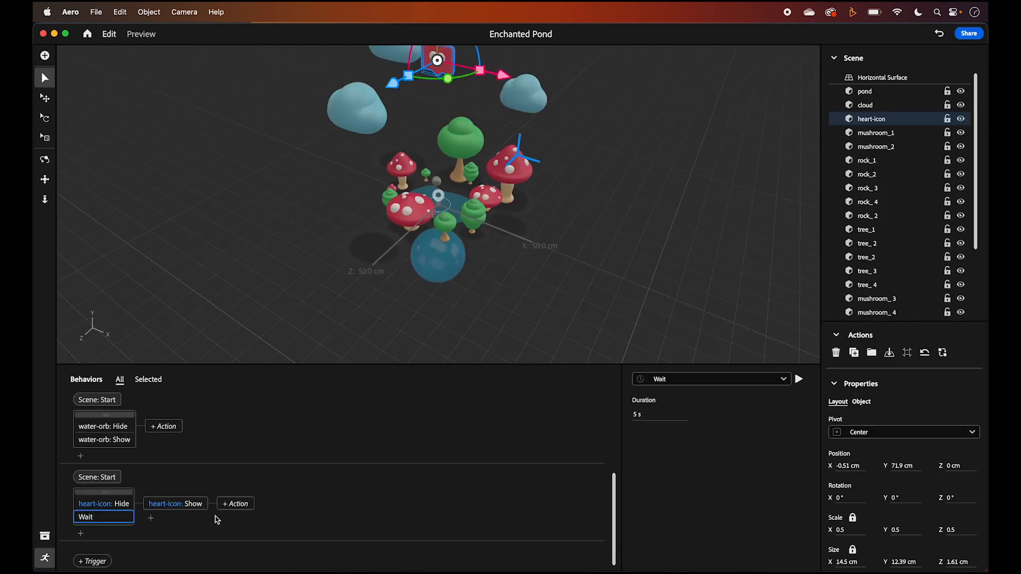
click(143, 530)
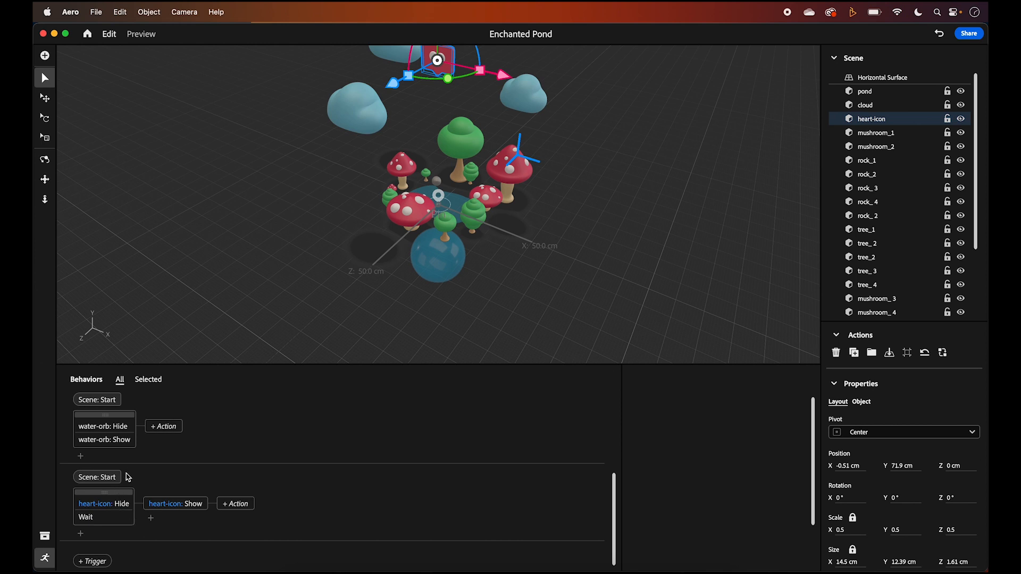
scroll(145, 464, up, 1)
scroll(146, 464, down, 1)
click(158, 430)
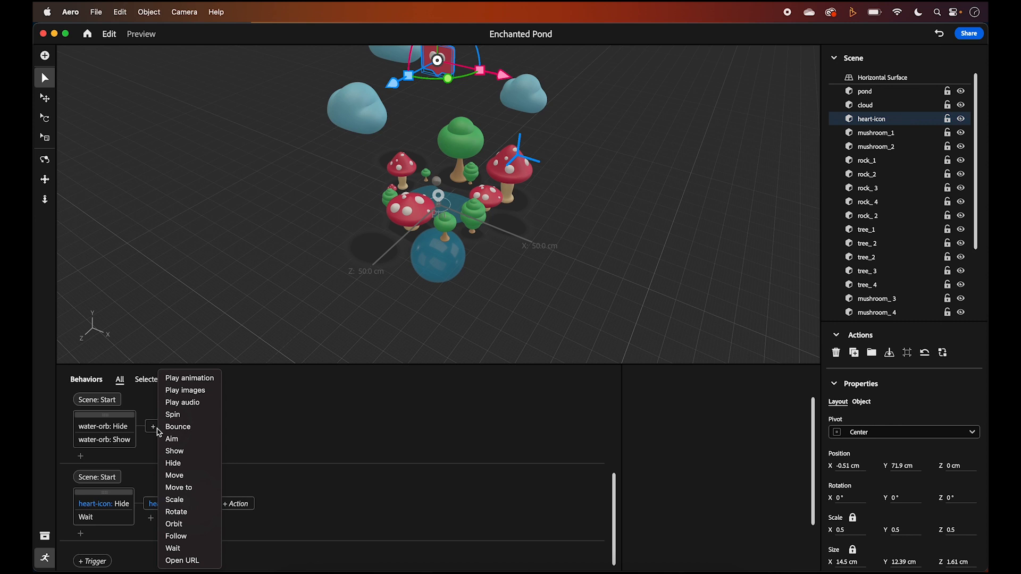
click(197, 550)
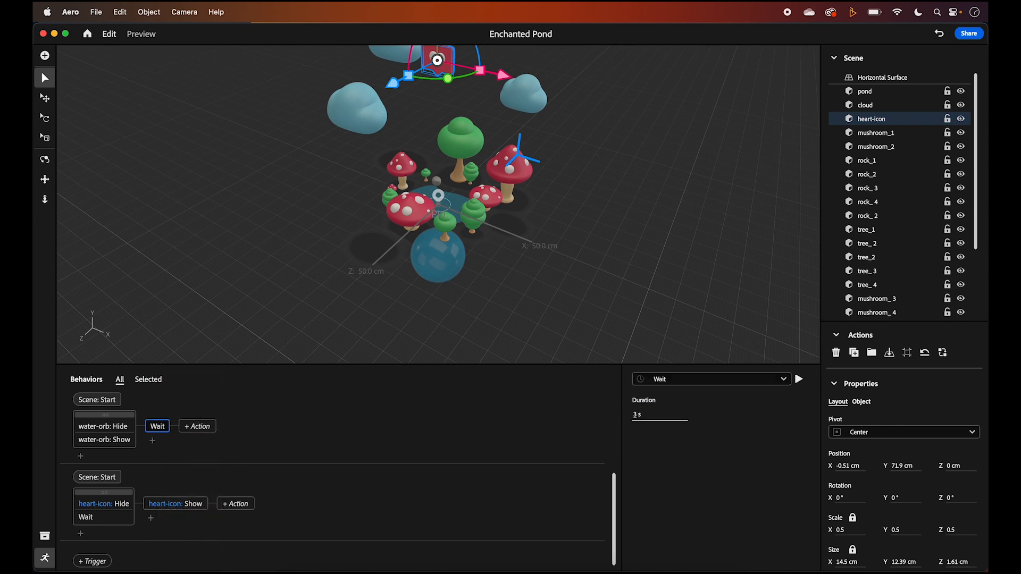
Step: Add a Hide action for the water orb after its Wait, with a 1 s duration and the Fade and Scale effect, and preview the scene
click(197, 426)
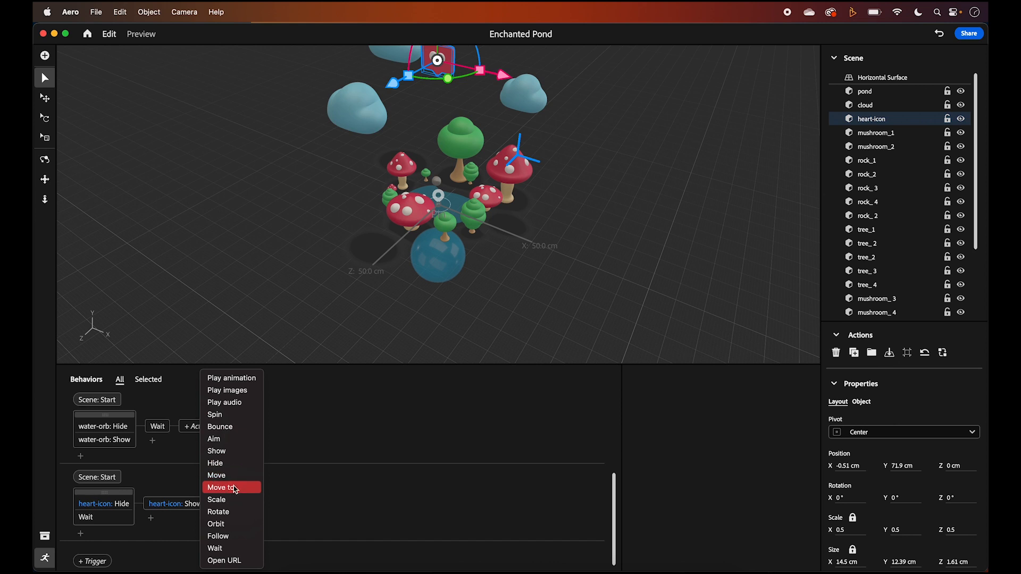
click(223, 467)
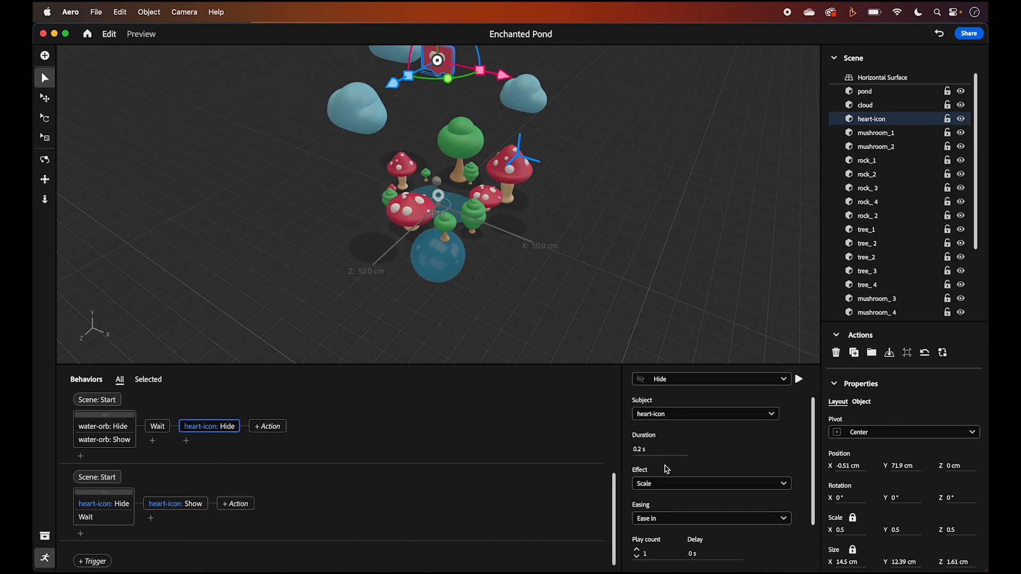
click(695, 413)
click(687, 394)
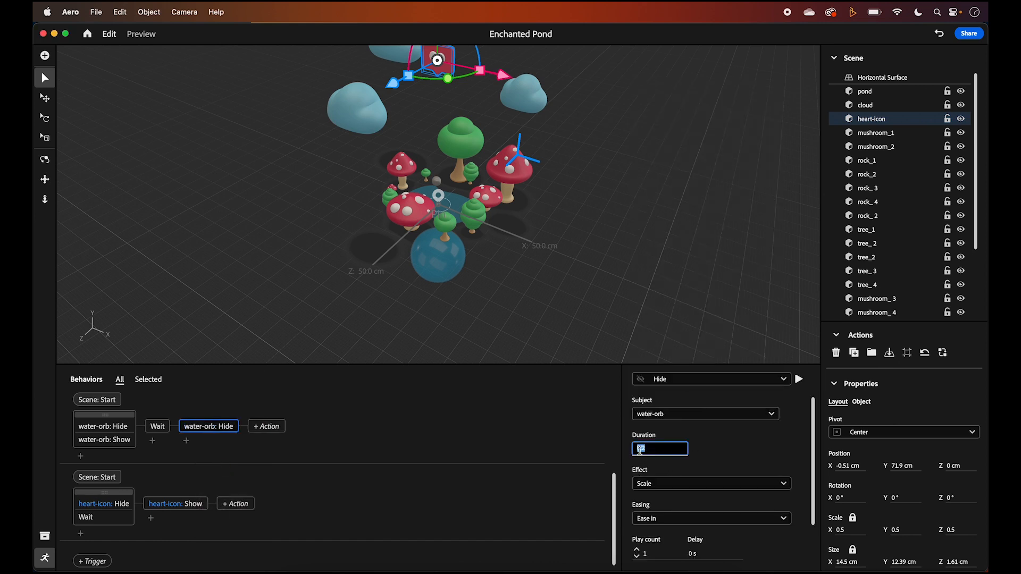
click(683, 487)
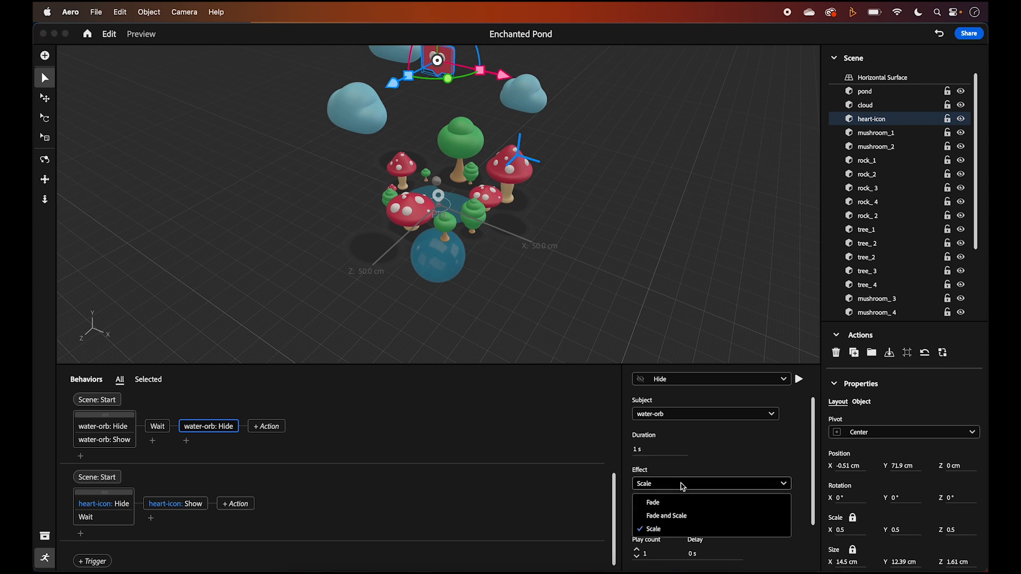
click(679, 516)
scroll(674, 519, down, 2)
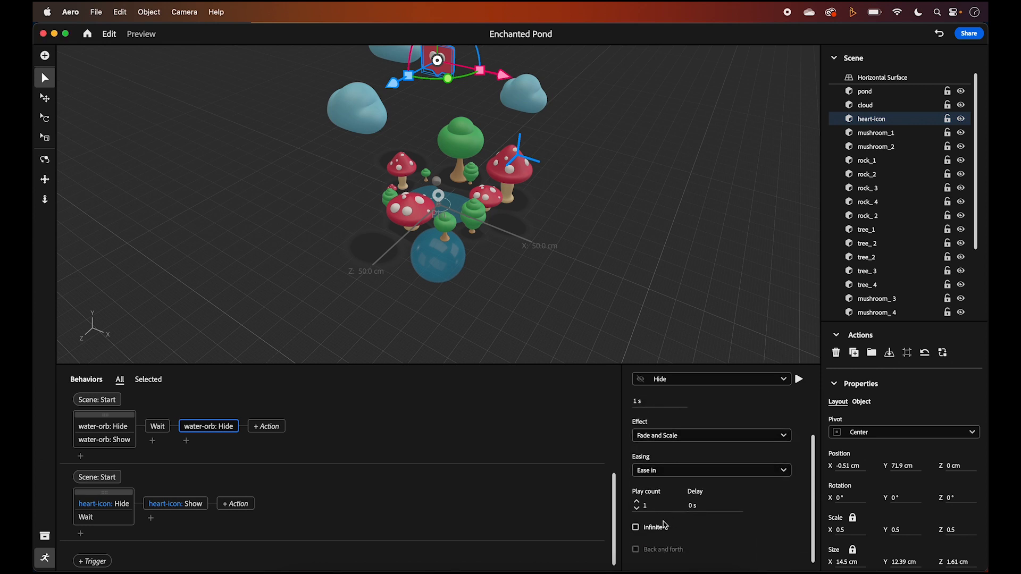
click(140, 35)
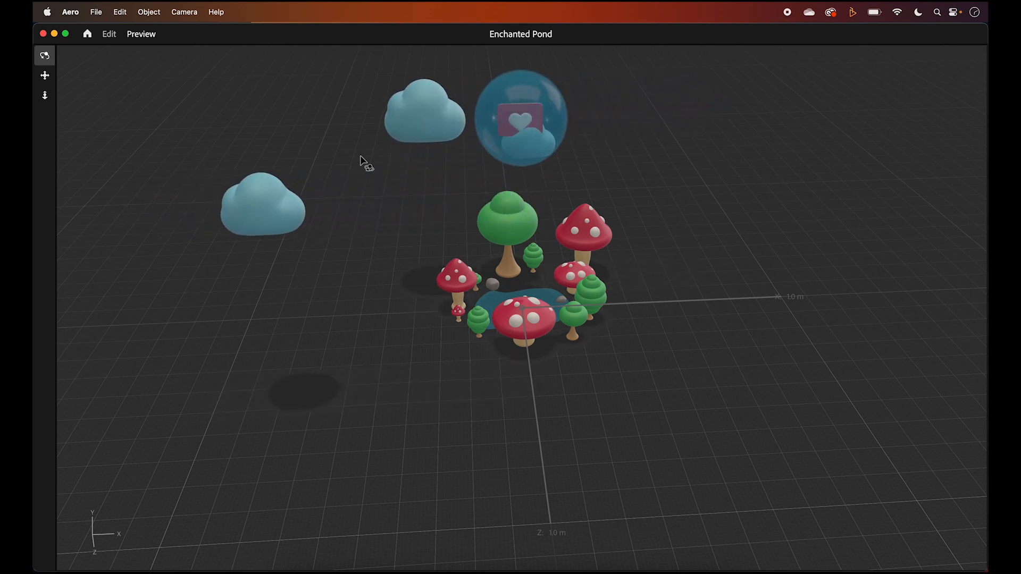
click(109, 33)
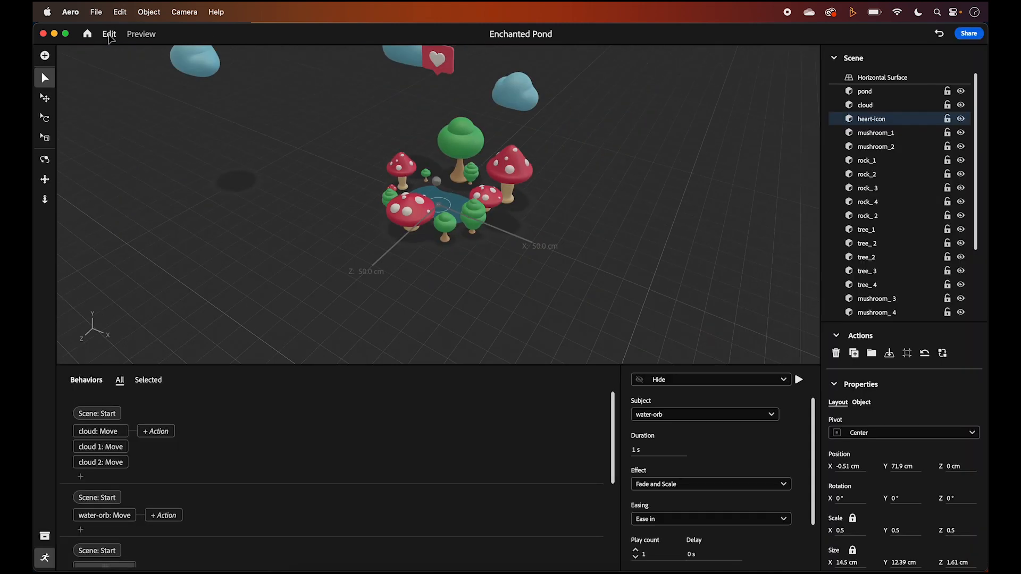
Step: Set the water orb's Wait action to a duration of 1 s and preview the scene
scroll(165, 512, down, 3)
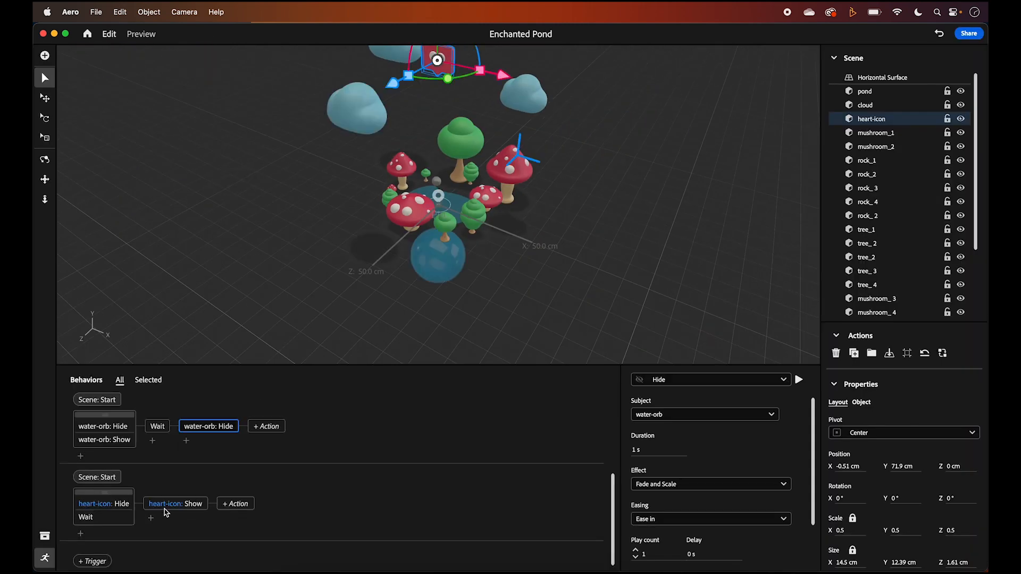
click(158, 428)
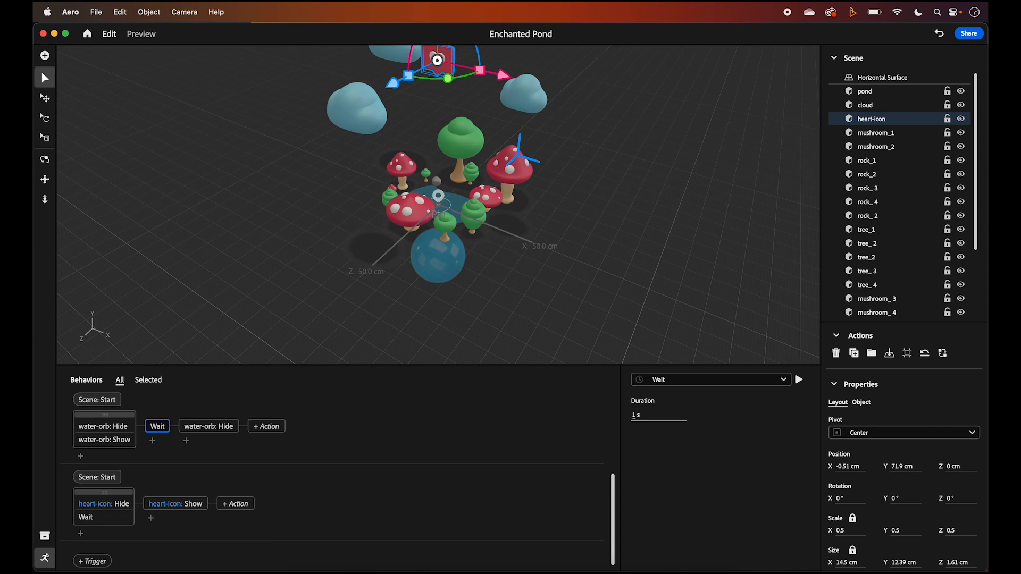
click(134, 35)
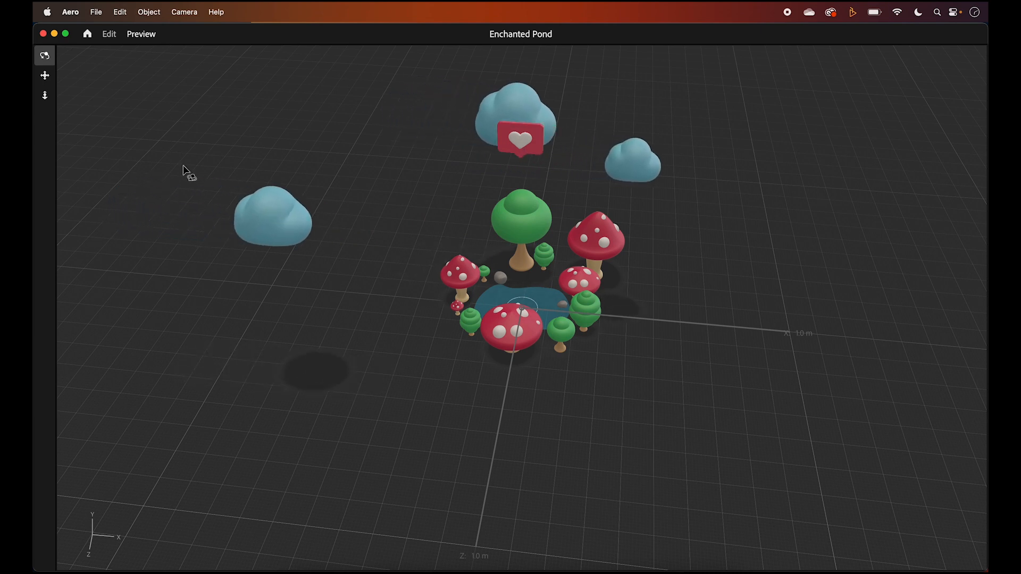
click(109, 34)
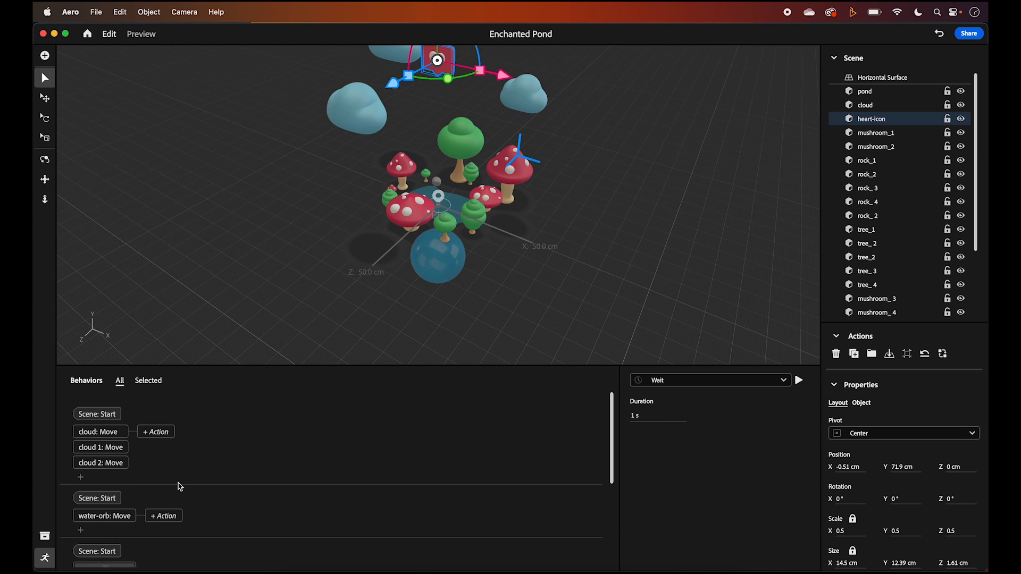
Step: Set the X offset of cloud 1's Move action to -60 cm and preview the full animation
click(107, 451)
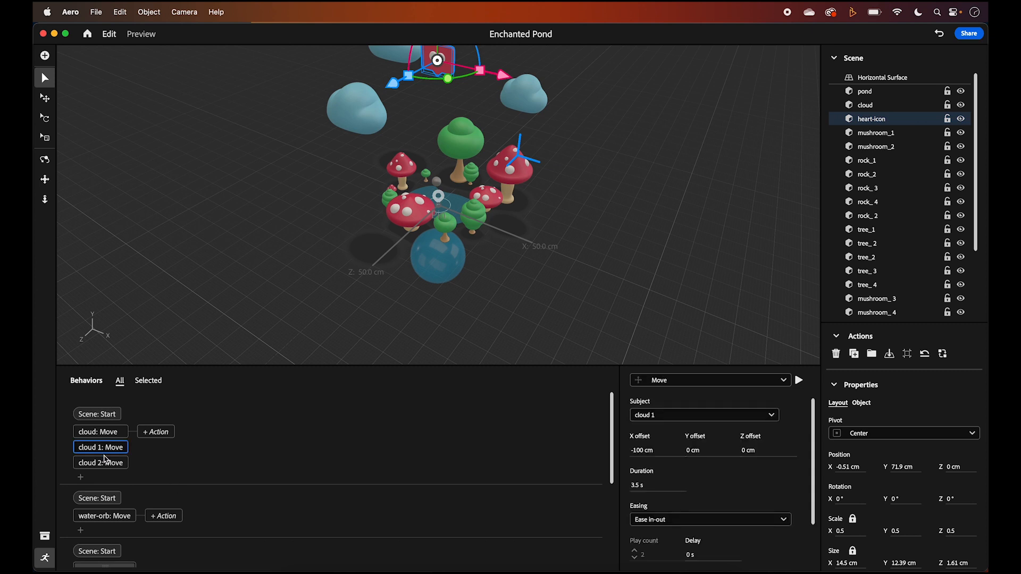
click(354, 113)
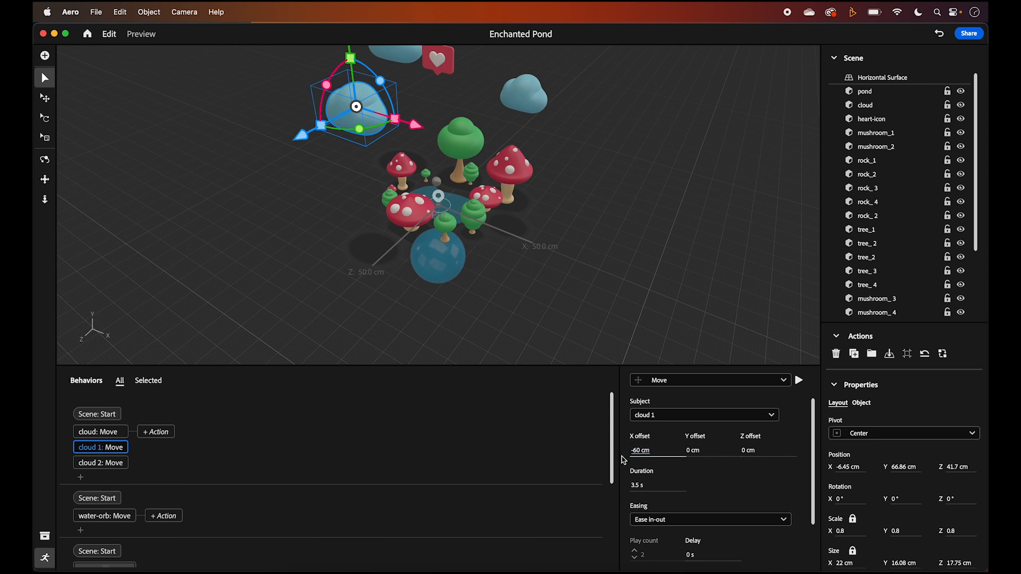
click(145, 36)
drag(279, 288, 360, 275)
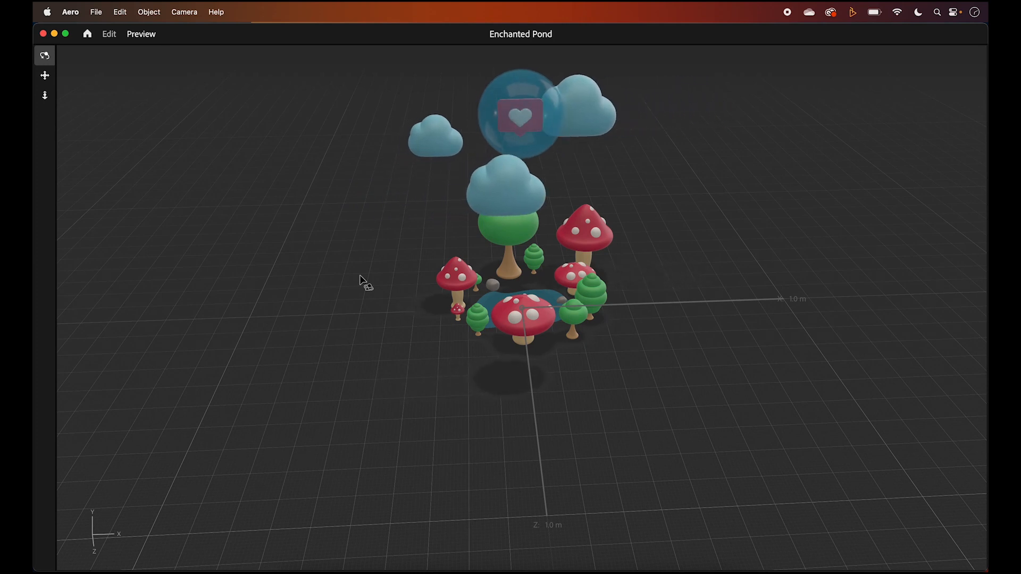
drag(361, 279, 567, 276)
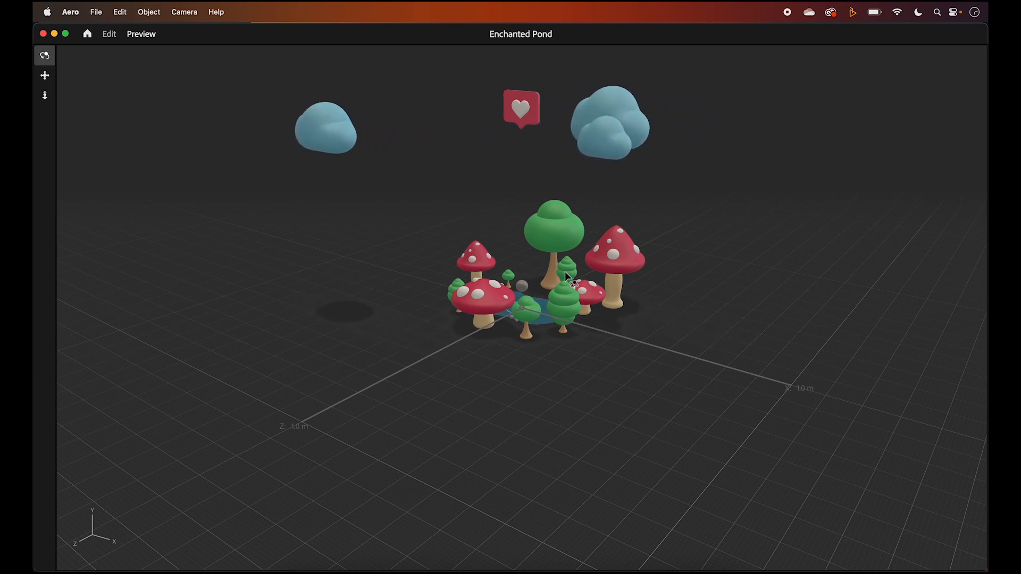
drag(637, 441, 675, 479)
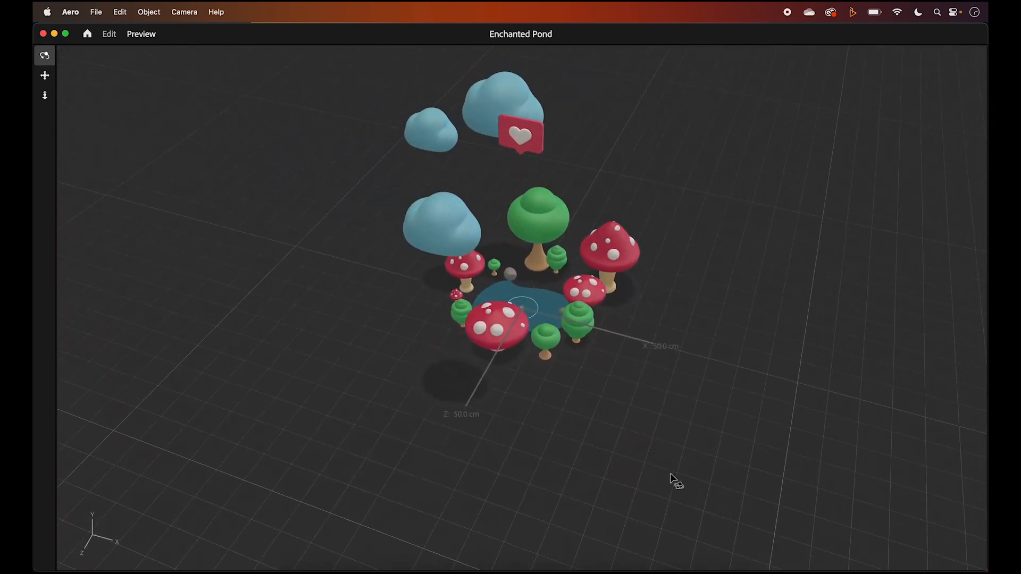
click(108, 38)
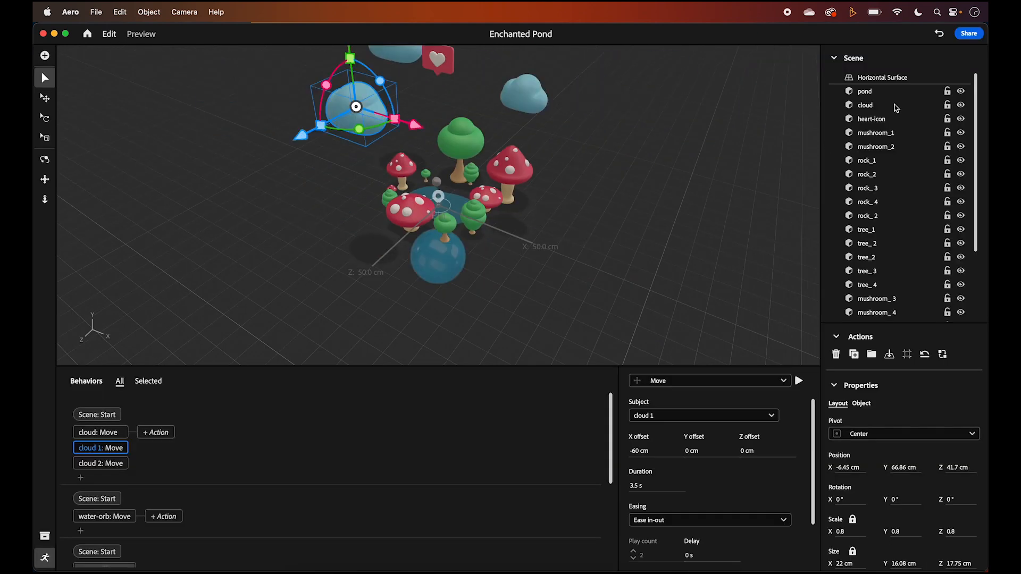
Step: Open the Share as AR dialog to review the link-sharing options, and close it without creating a link
click(969, 33)
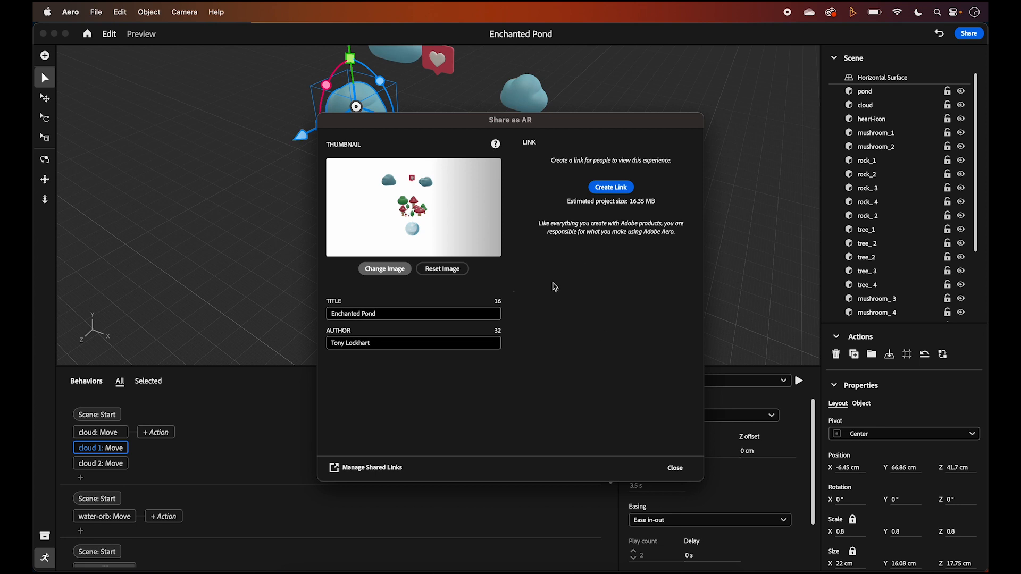
click(673, 470)
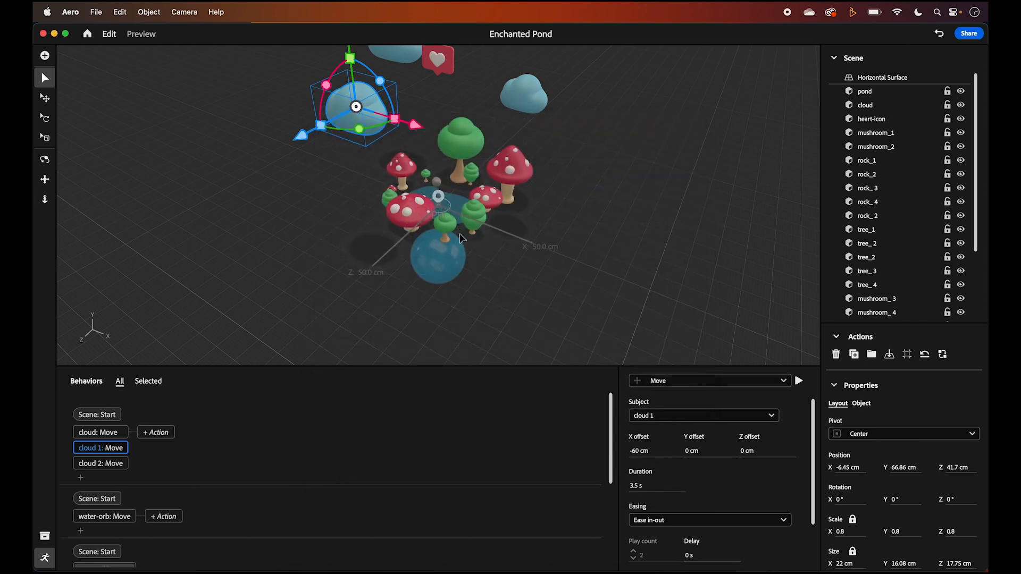